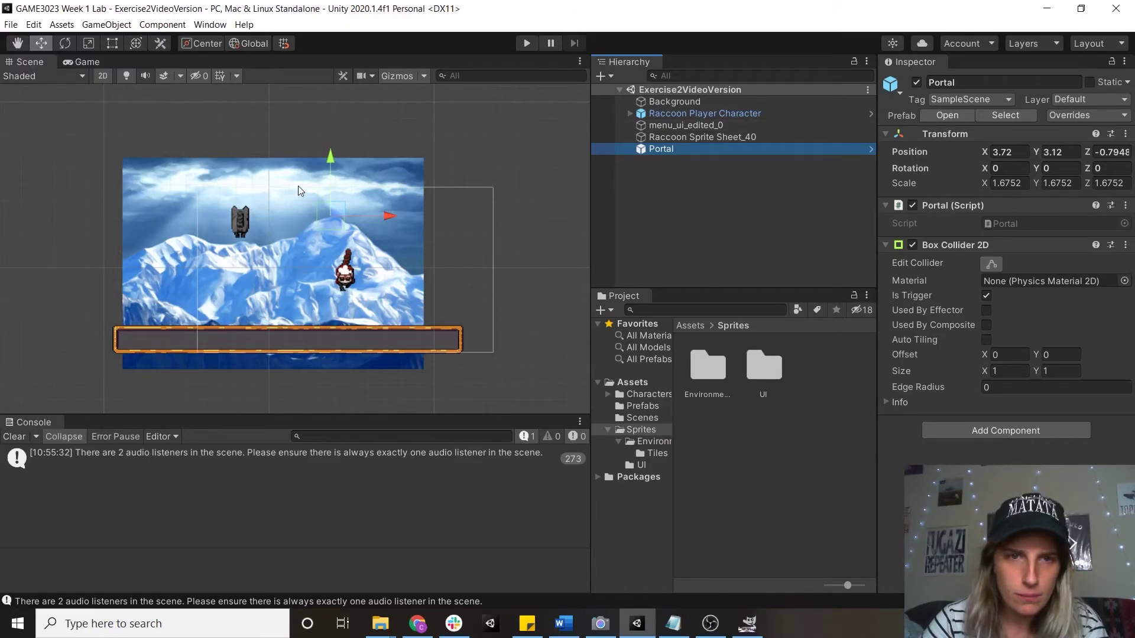
# Create a new 2D Tilemap with its parent Grid in the scene.
pyautogui.click(700, 208)
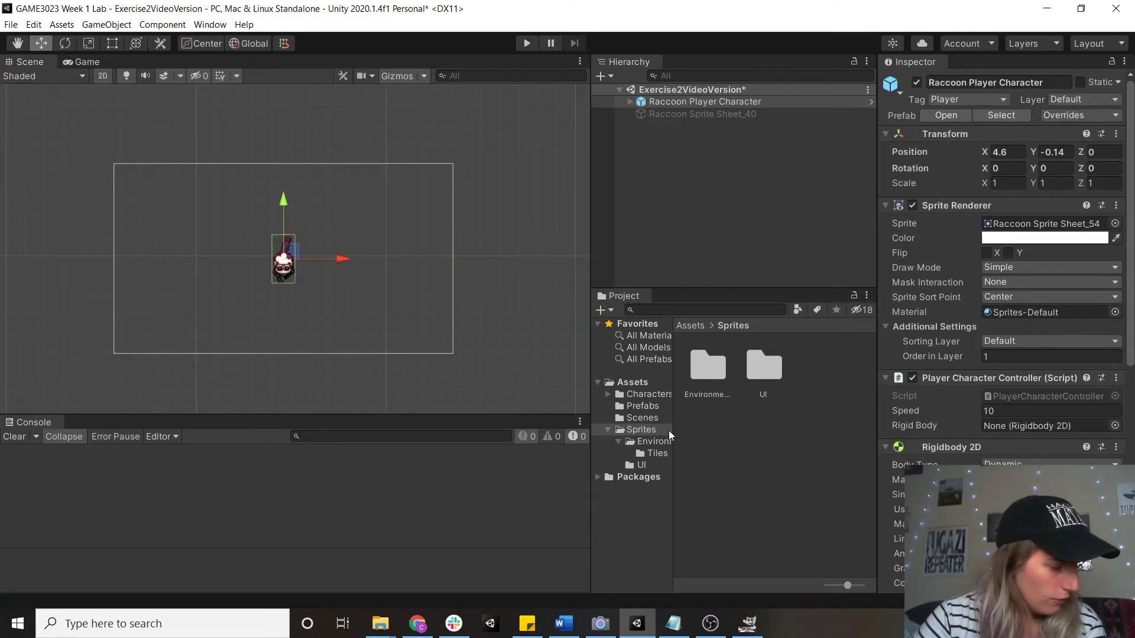
pyautogui.click(675, 145)
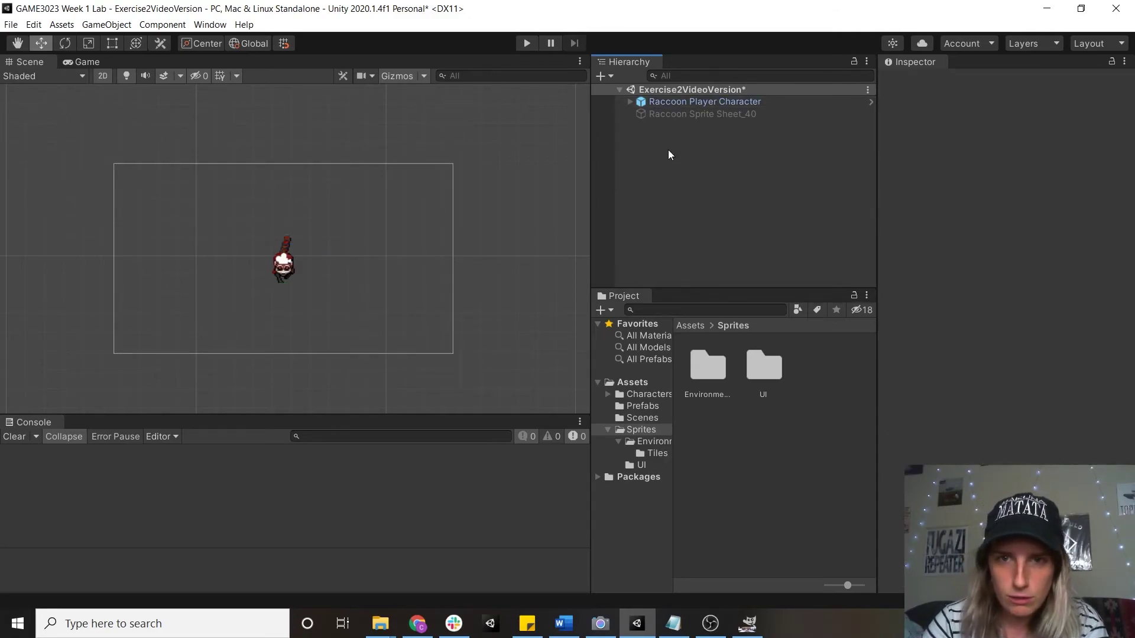
pyautogui.rightClick(668, 134)
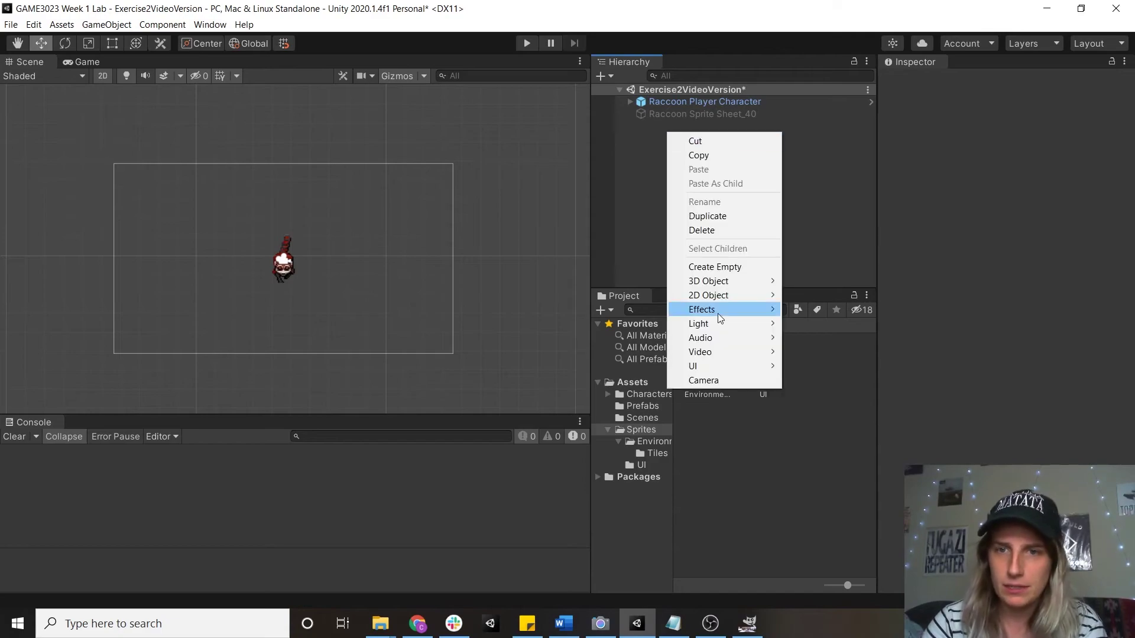
pyautogui.moveTo(724, 296)
pyautogui.click(818, 322)
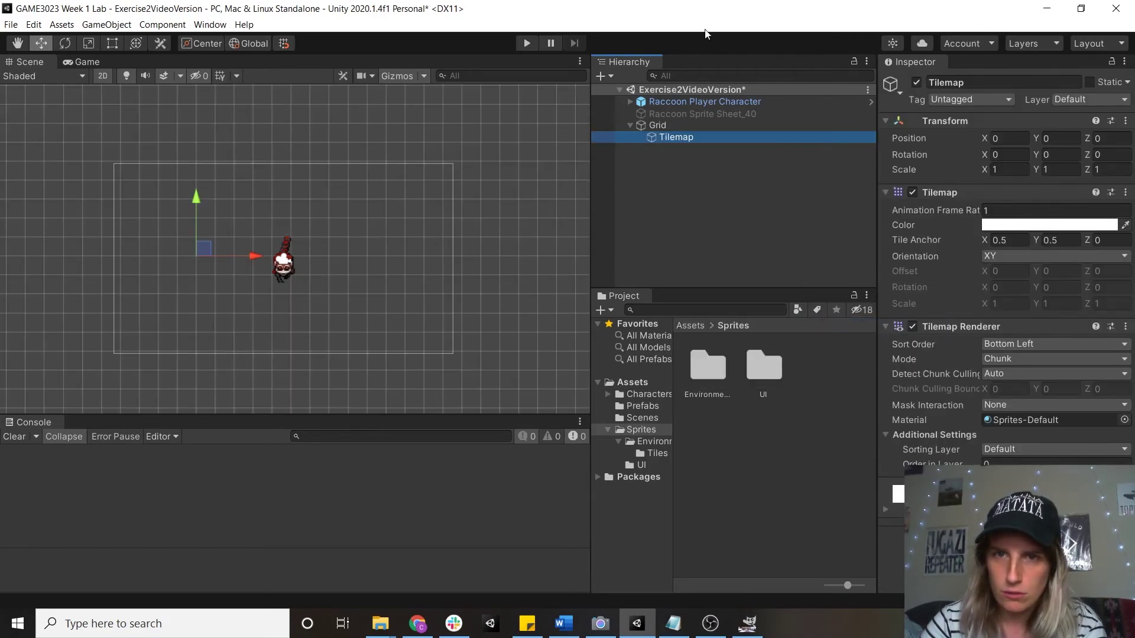
# Duplicate the tilemap under the Grid and rename the original Background.
pyautogui.click(689, 136)
pyautogui.hotkey('ctrl', 'd')
pyautogui.click(681, 137)
pyautogui.click(689, 137)
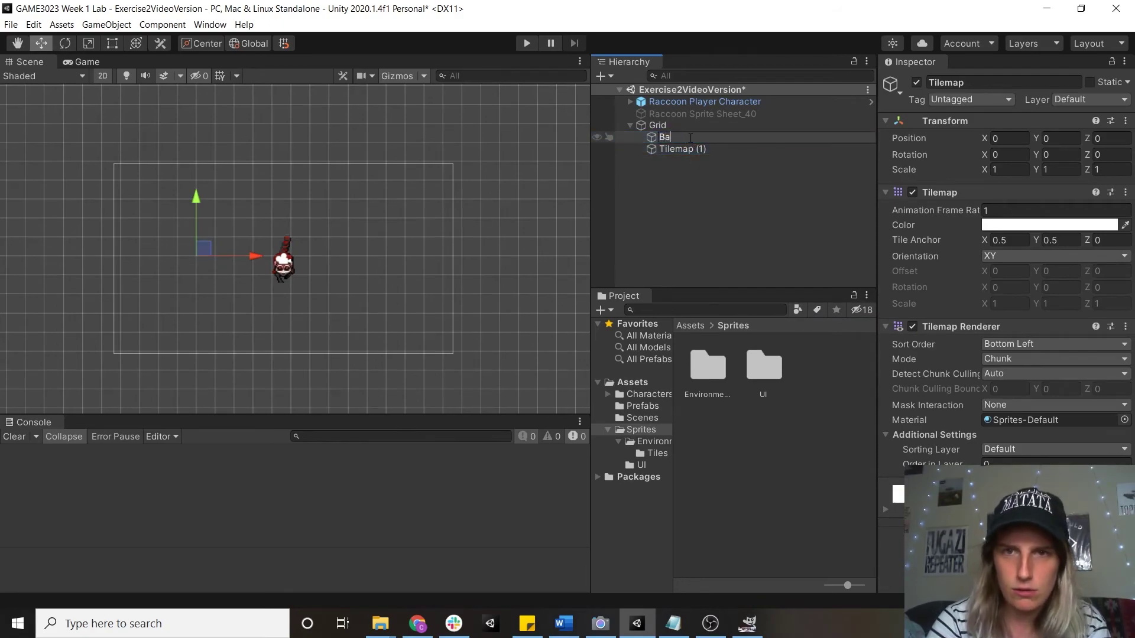
pyautogui.write('Background')
# Rename the duplicated tilemap Foreground.
pyautogui.click(689, 147)
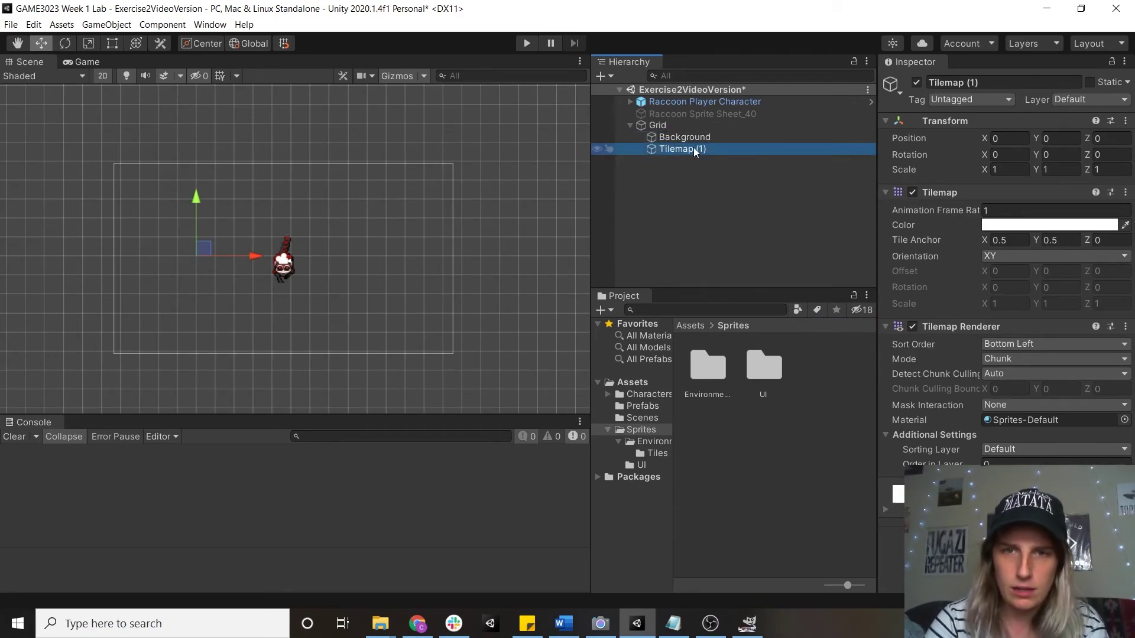
pyautogui.press('f')
pyautogui.press('e')
pyautogui.click(693, 147)
pyautogui.write('Foreground')
pyautogui.press('Return')
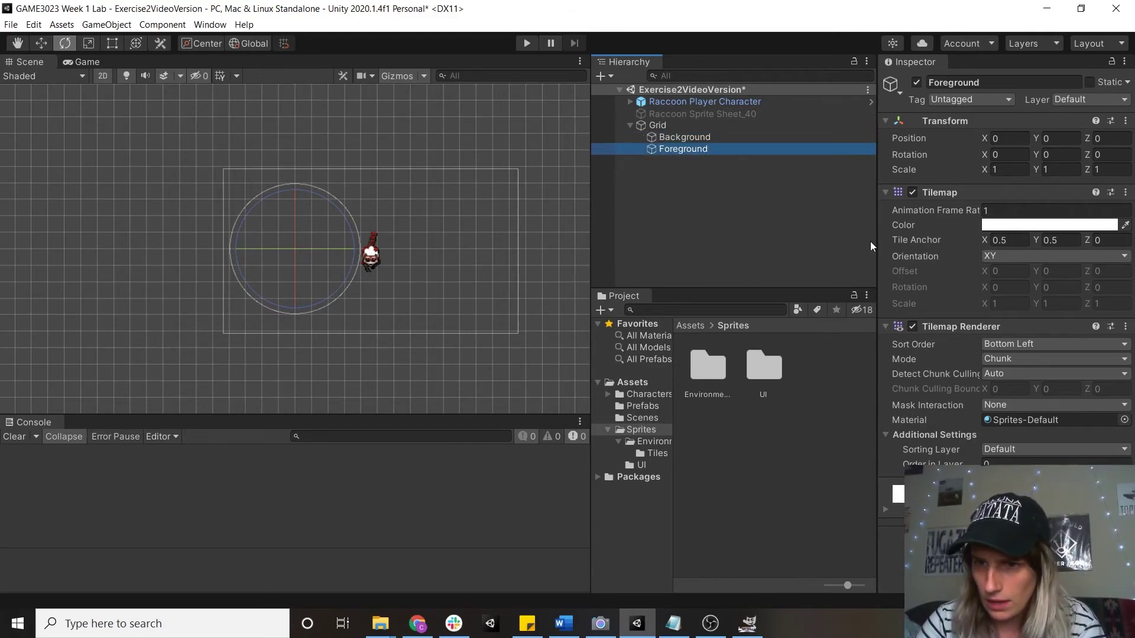
# Assign the Foreground and Background tilemaps to the sorting layers of the same names.
pyautogui.click(999, 449)
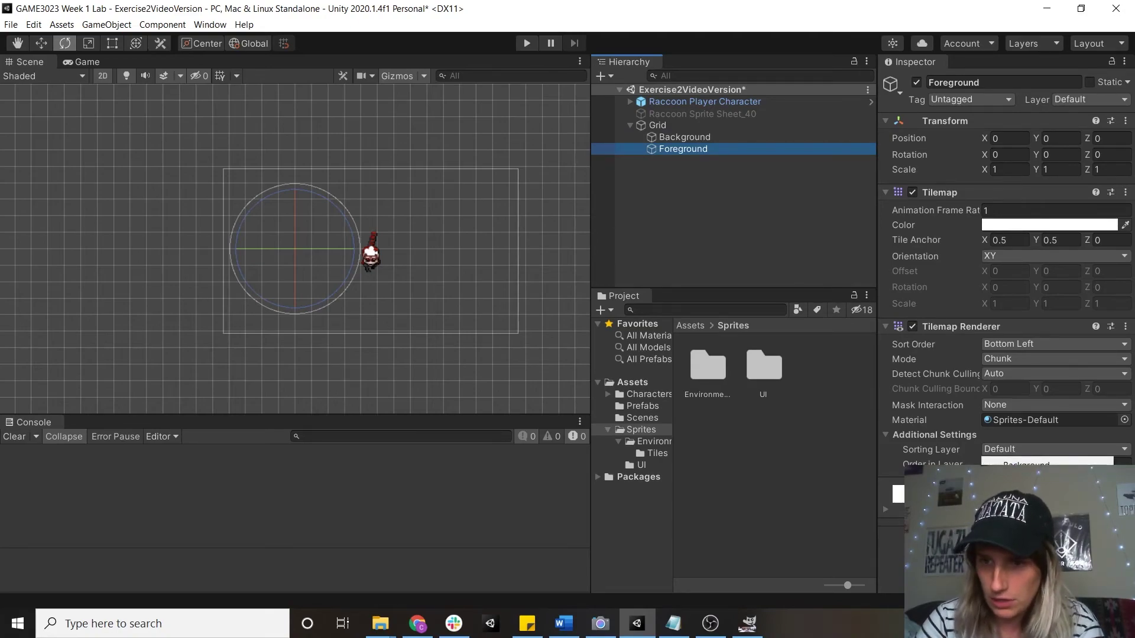
pyautogui.click(1017, 476)
pyautogui.click(685, 137)
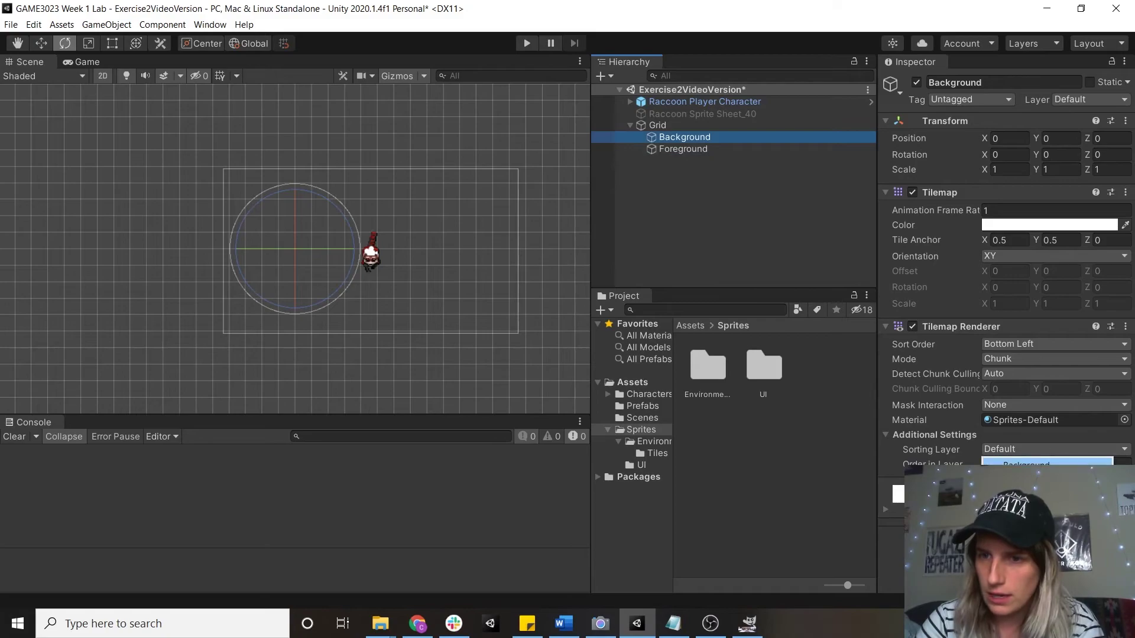
# Review the project's sorting layer list and check the sorting layers assigned to the Background and Foreground tilemaps.
pyautogui.click(1032, 43)
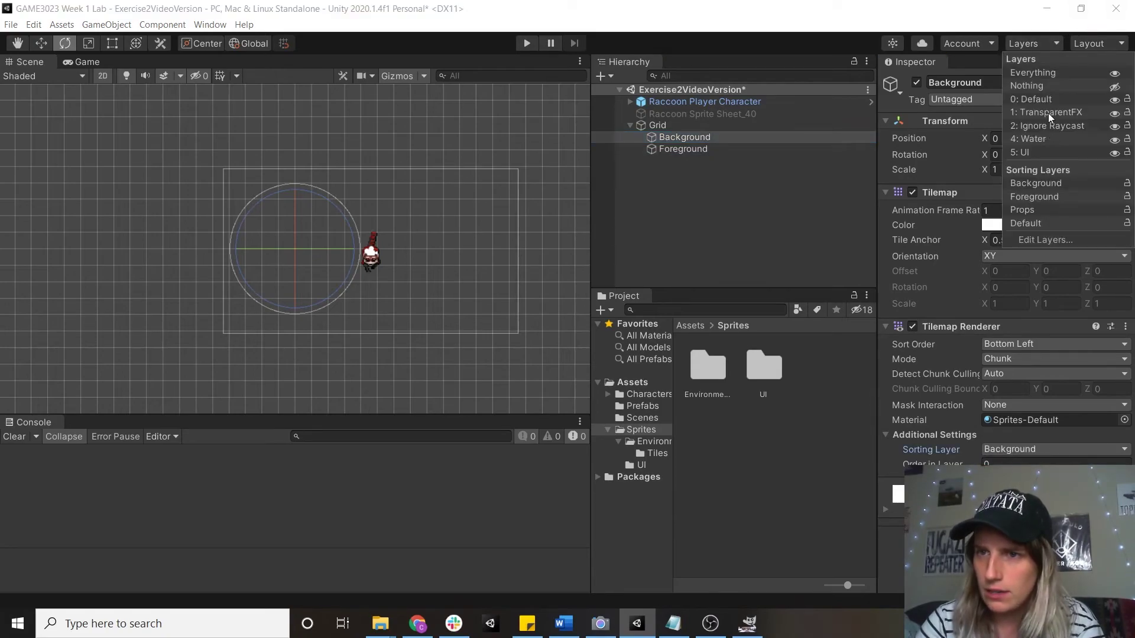
pyautogui.click(1058, 241)
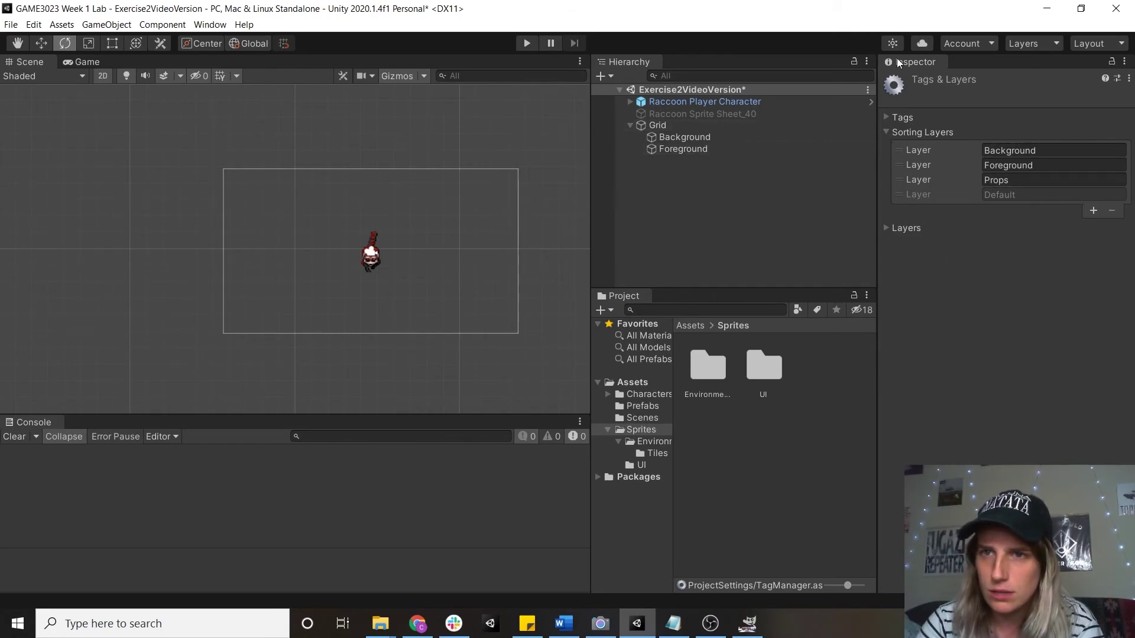
pyautogui.click(737, 127)
pyautogui.click(715, 136)
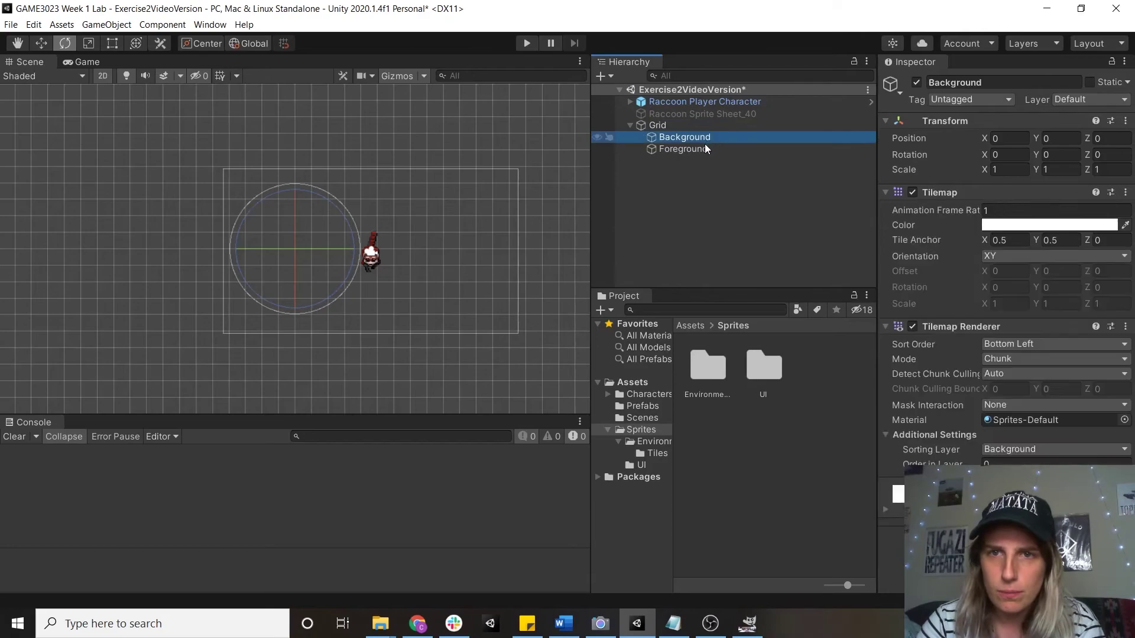
pyautogui.click(703, 147)
pyautogui.click(693, 126)
pyautogui.click(693, 138)
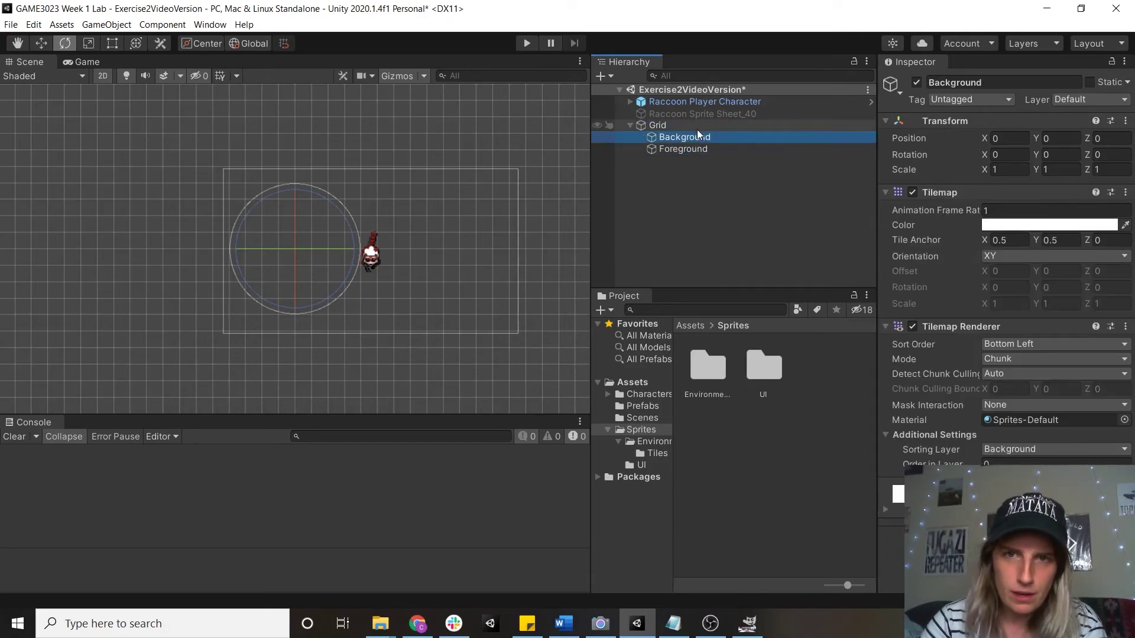
pyautogui.press('Down')
pyautogui.click(699, 135)
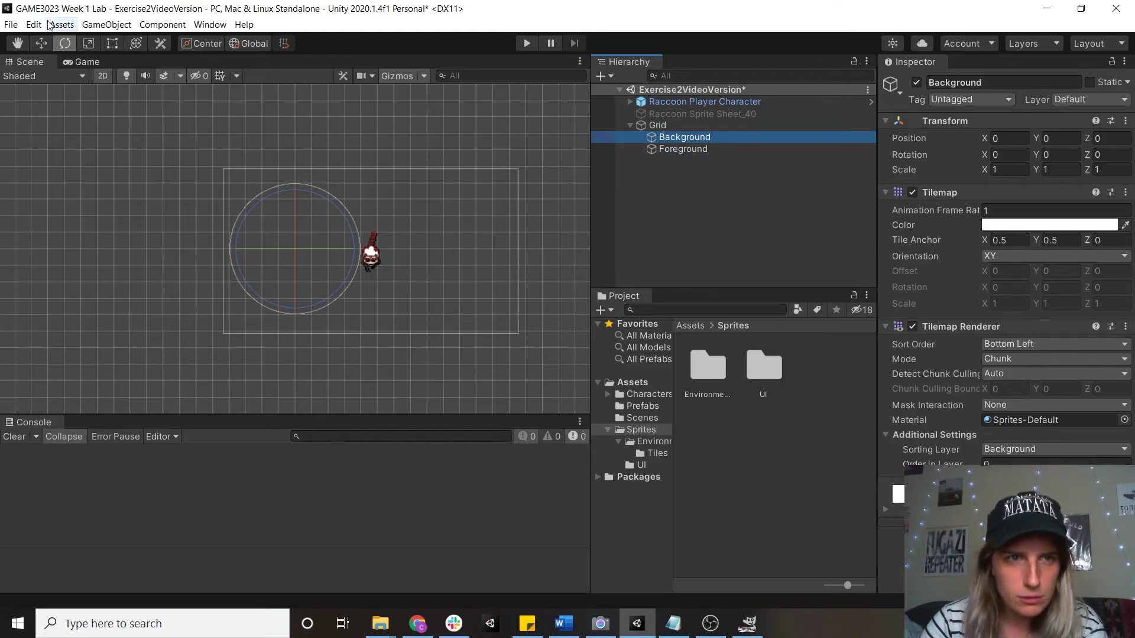
# Open the Tile Palette window and dock it beside the Scene view.
pyautogui.click(209, 25)
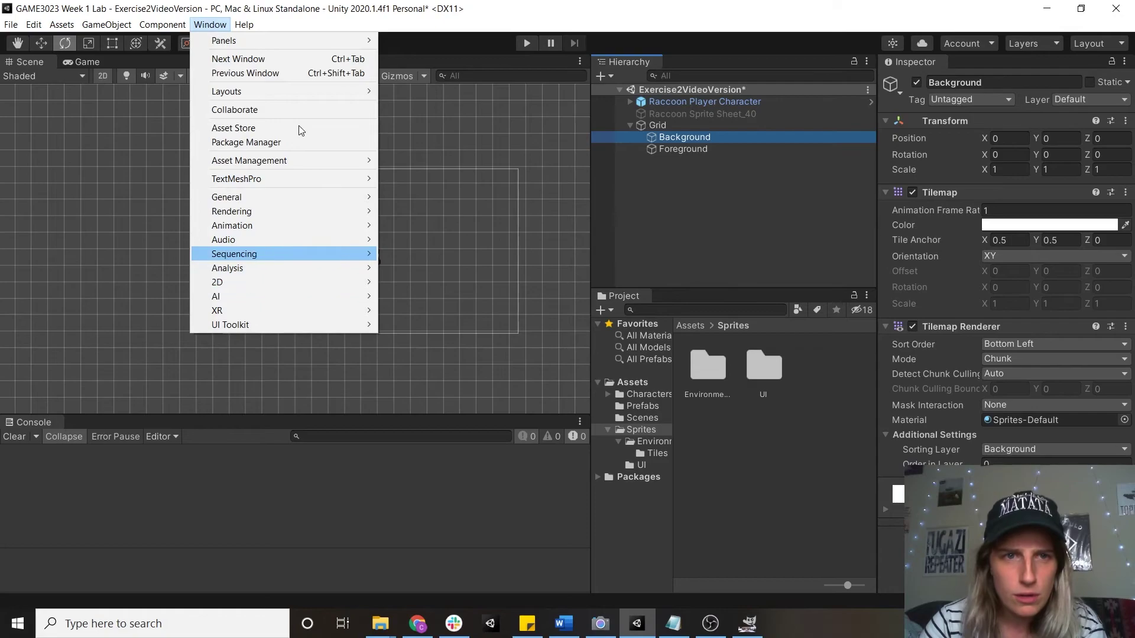
pyautogui.moveTo(271, 287)
pyautogui.click(426, 311)
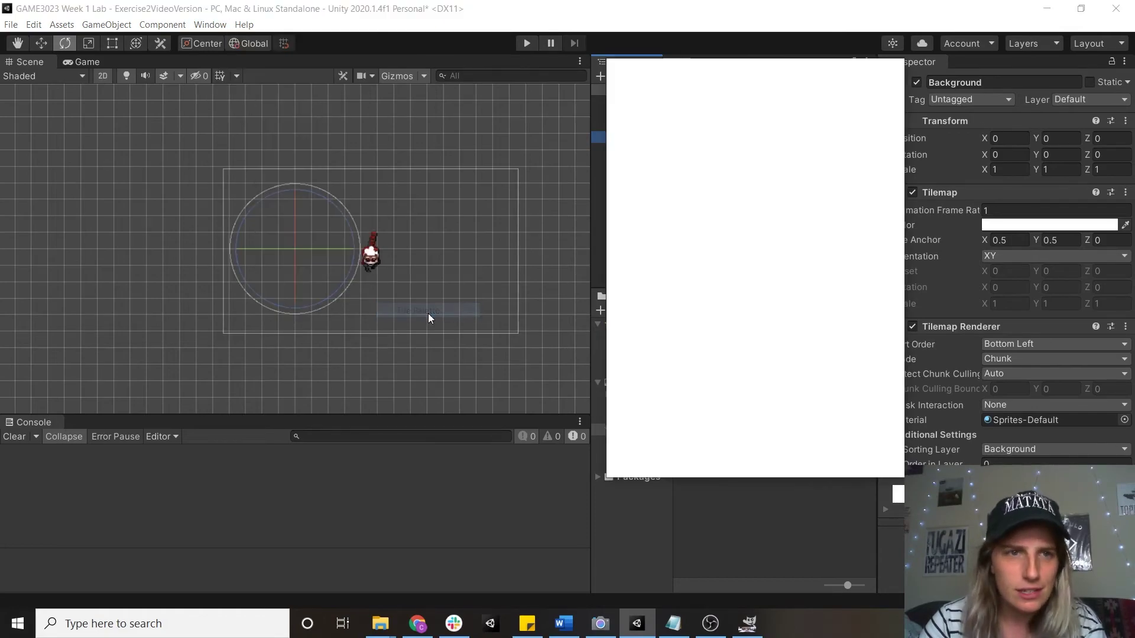
pyautogui.moveTo(641, 69); pyautogui.dragTo(34, 182)
pyautogui.moveTo(195, 160); pyautogui.dragTo(225, 160)
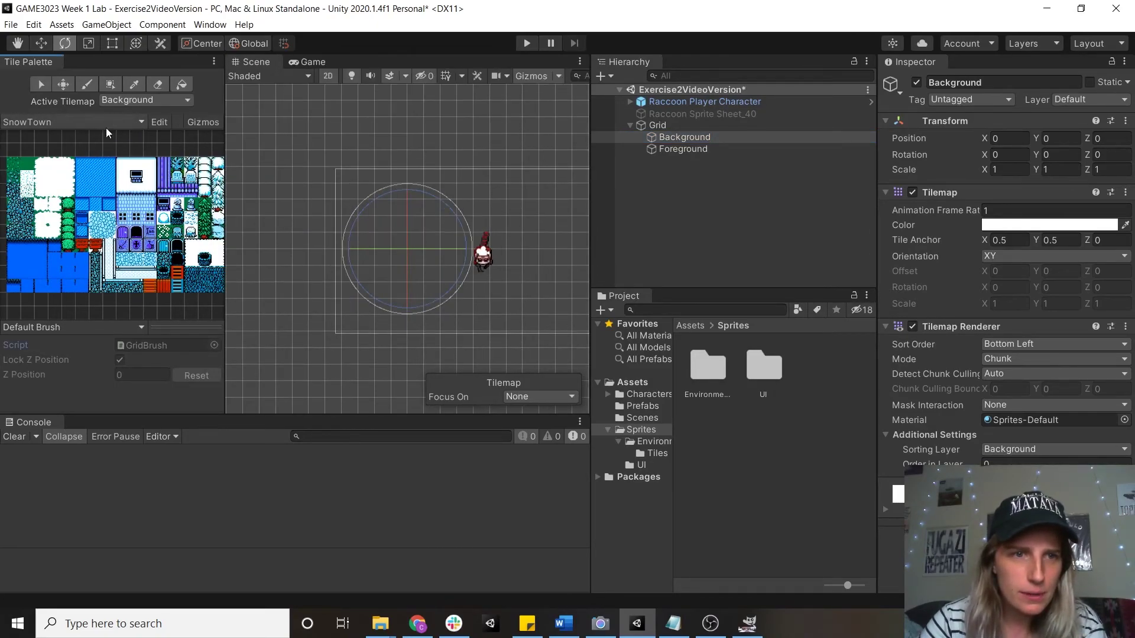
# Check the available tile palettes, keep SnowTown, and widen the Tile Palette window.
pyautogui.click(132, 122)
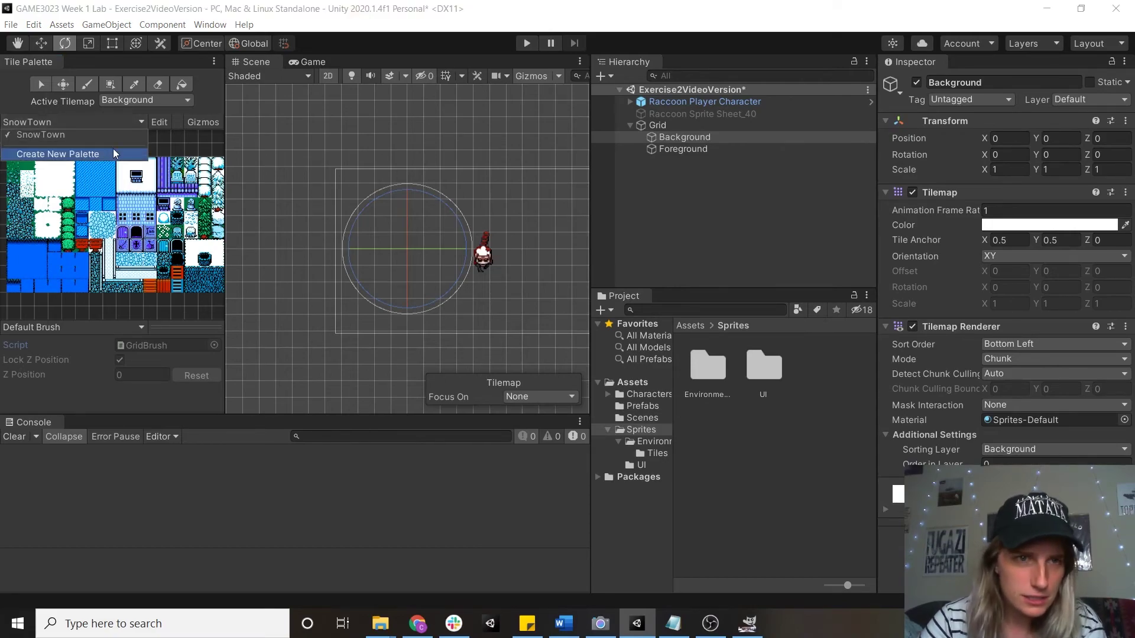
pyautogui.click(139, 123)
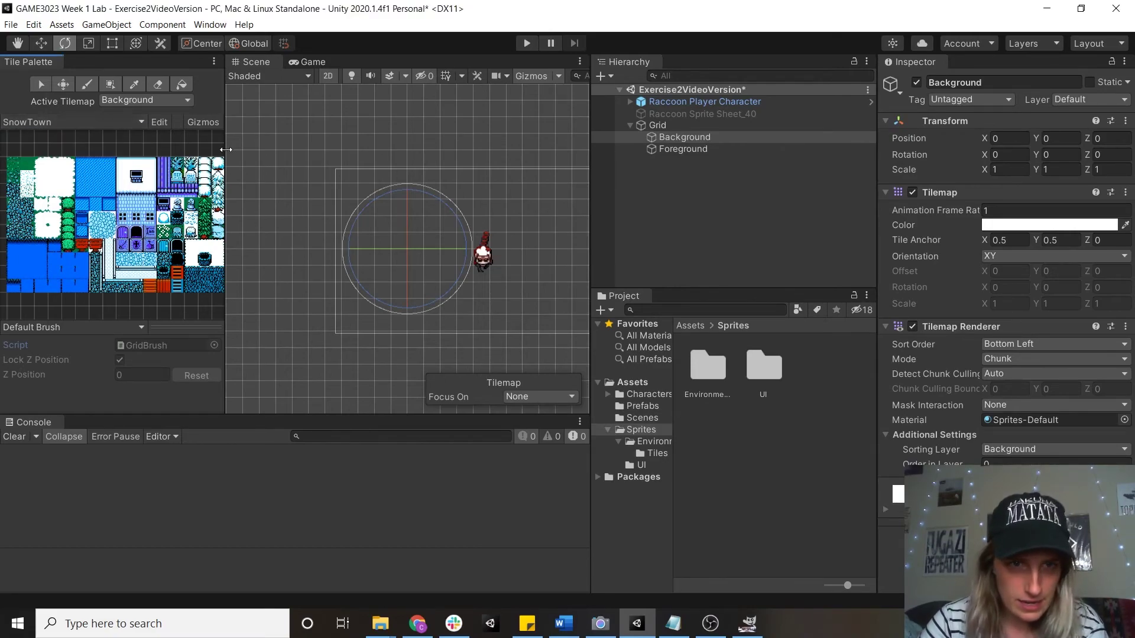
pyautogui.moveTo(222, 148); pyautogui.dragTo(258, 147)
# Inspect the slicing of the TS05_snowtown sprite sheet in the Sprite Editor, leaving it unchanged.
pyautogui.click(656, 453)
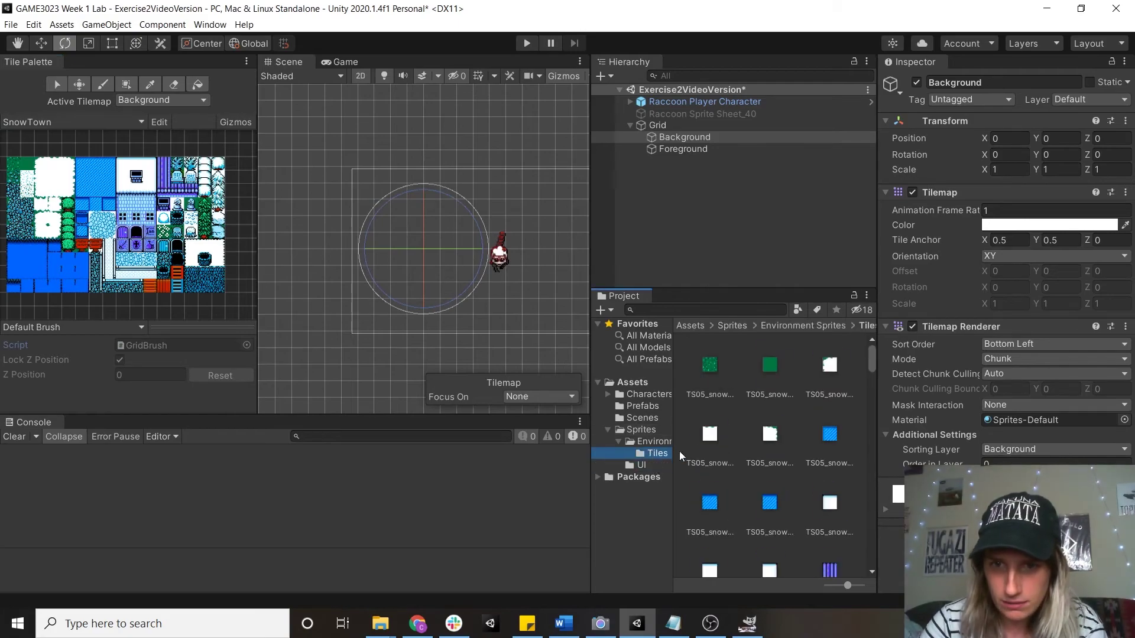
pyautogui.click(653, 443)
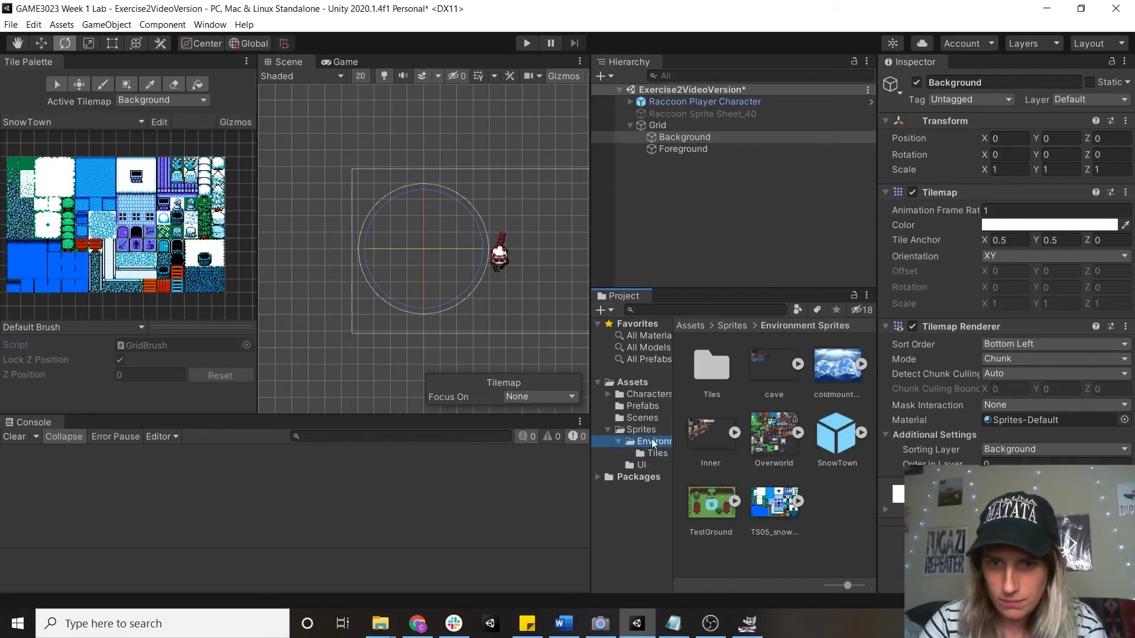
pyautogui.click(789, 512)
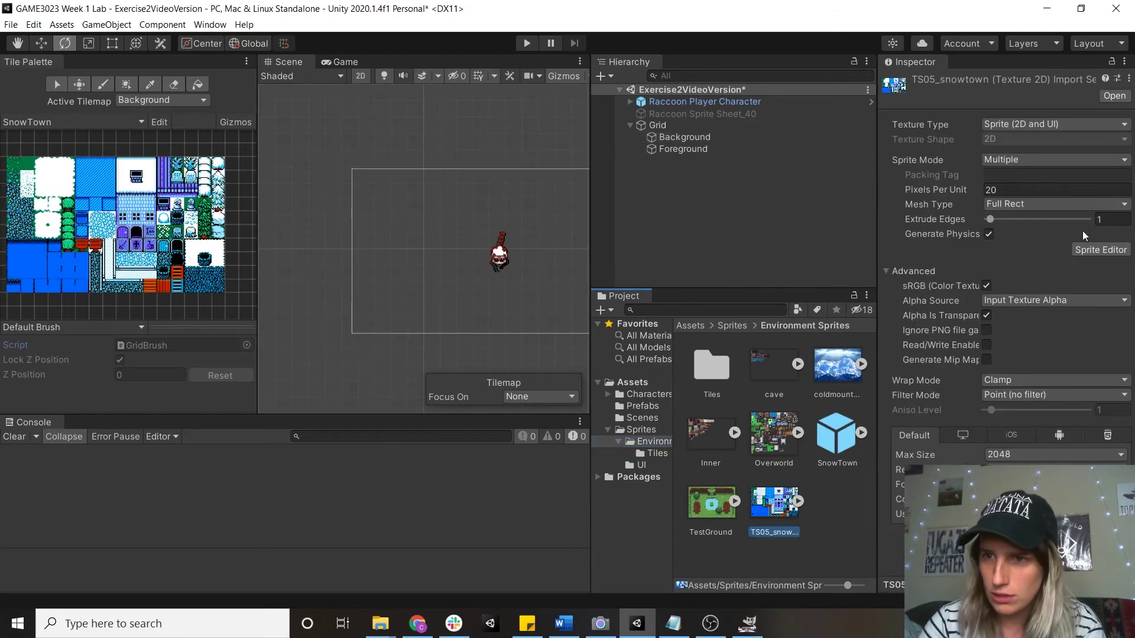
pyautogui.click(1092, 252)
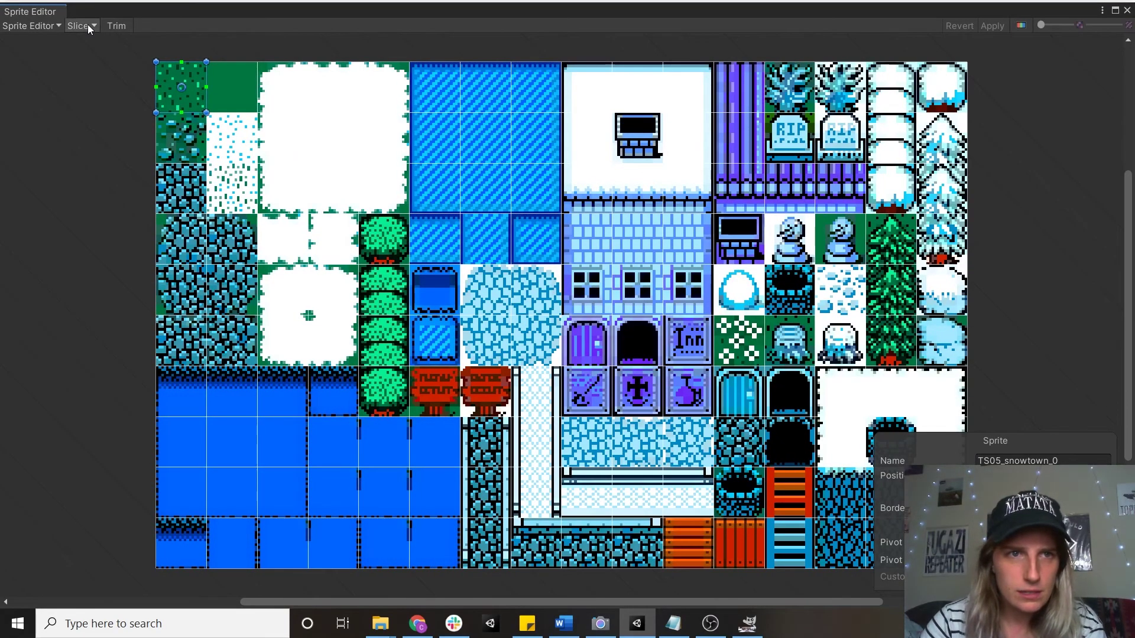
pyautogui.click(83, 25)
pyautogui.click(94, 64)
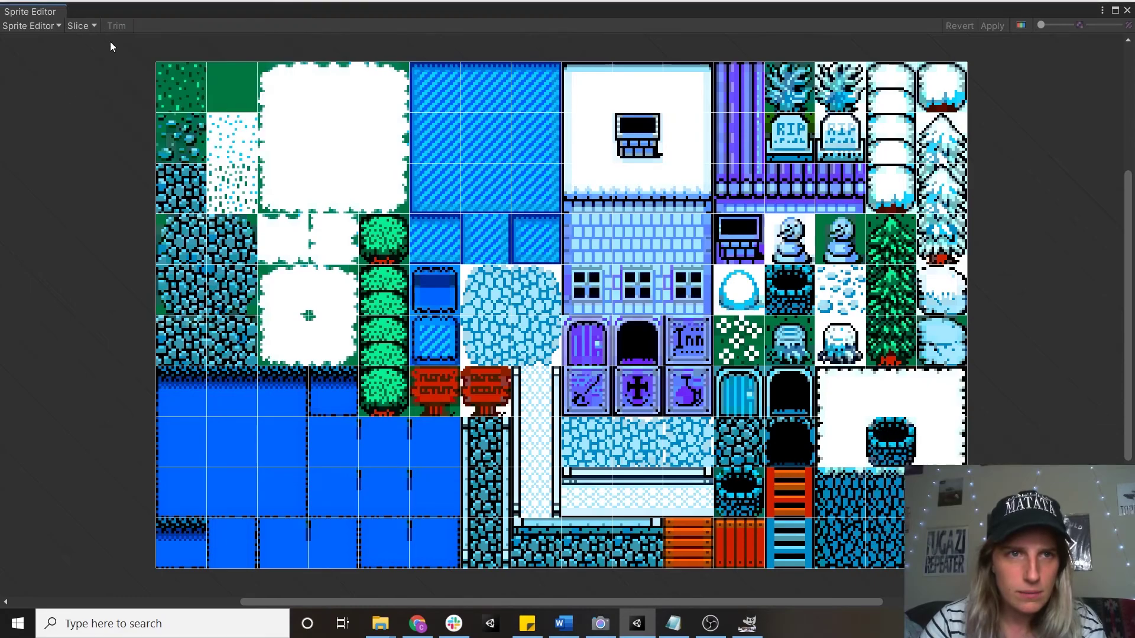
pyautogui.click(1127, 11)
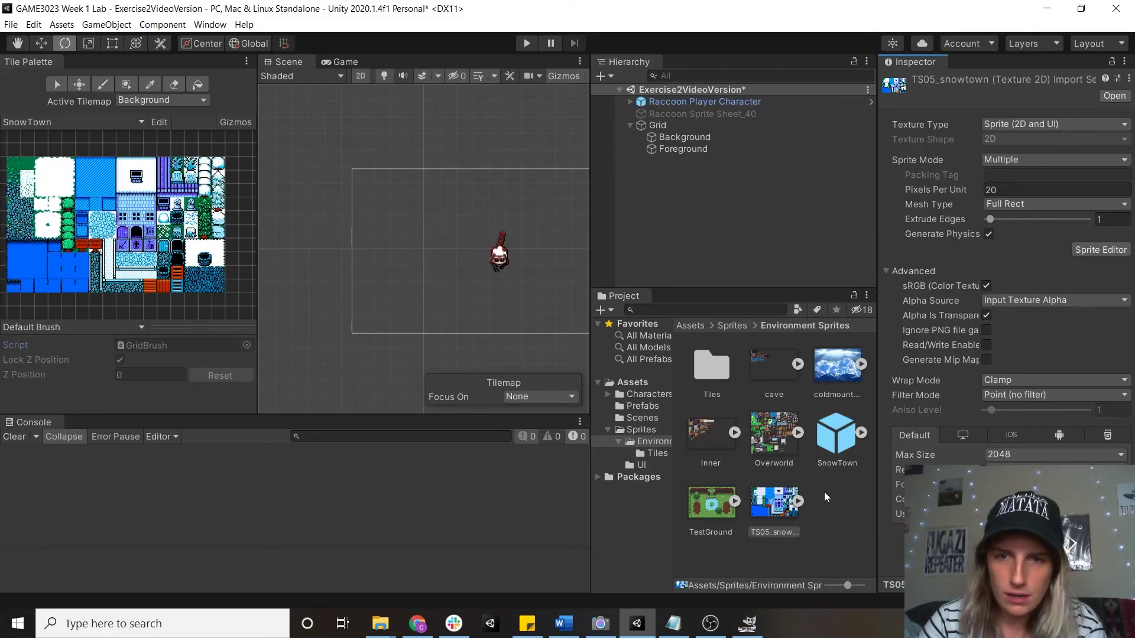
# Browse the tile assets in the Tiles folder and return to the Environment Sprites folder.
pyautogui.doubleClick(714, 390)
pyautogui.scroll(-5, 744, 448)
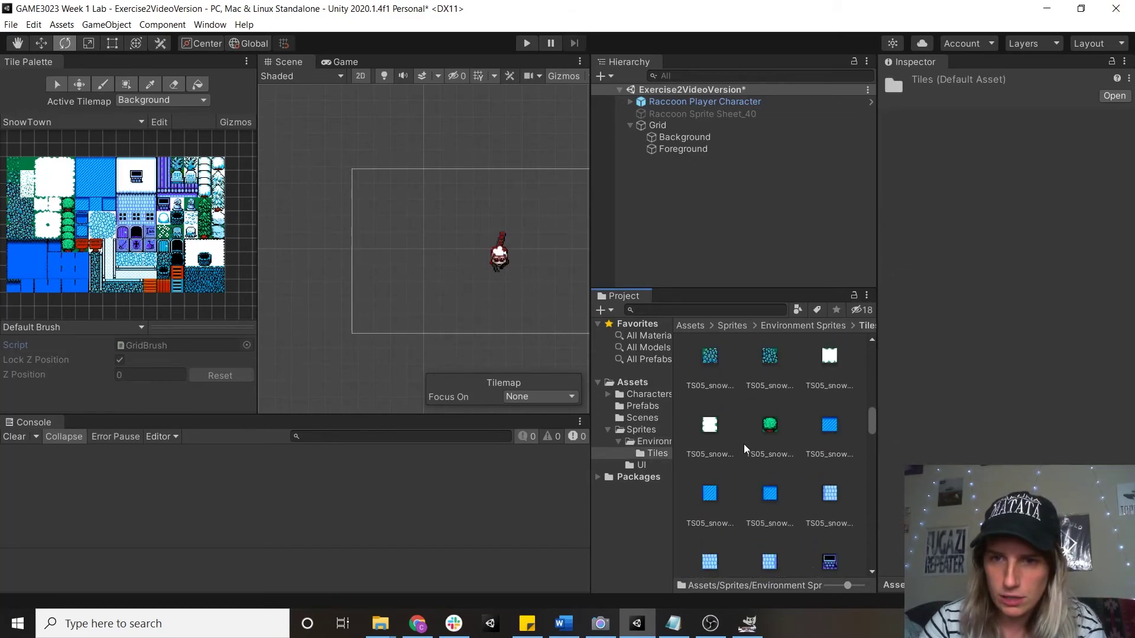
pyautogui.click(772, 326)
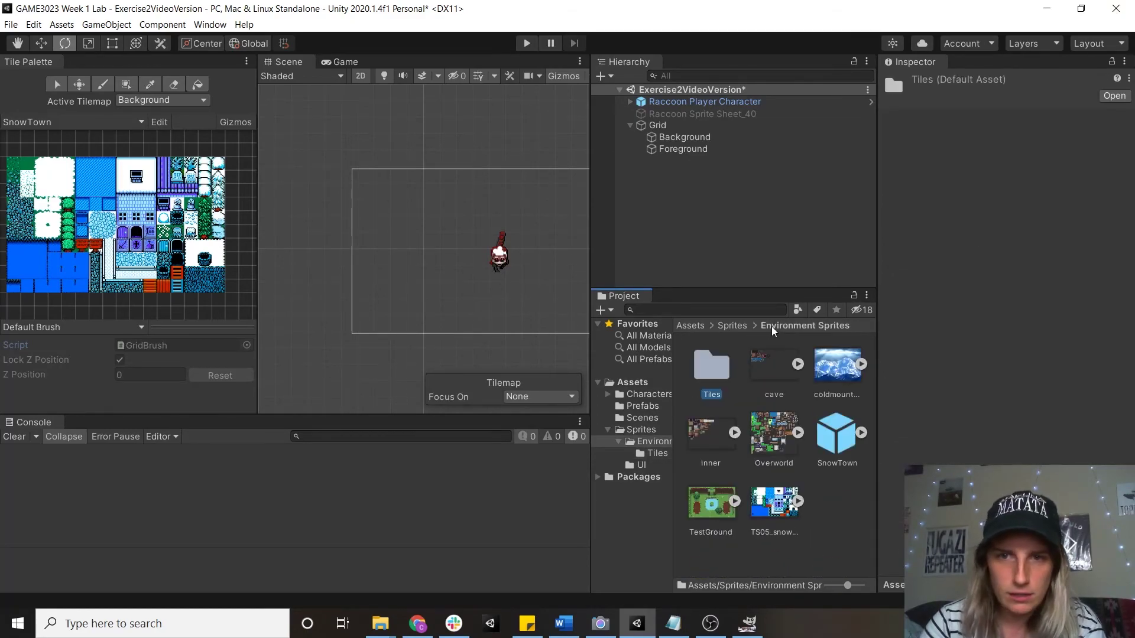
pyautogui.scroll(1, 489, 300)
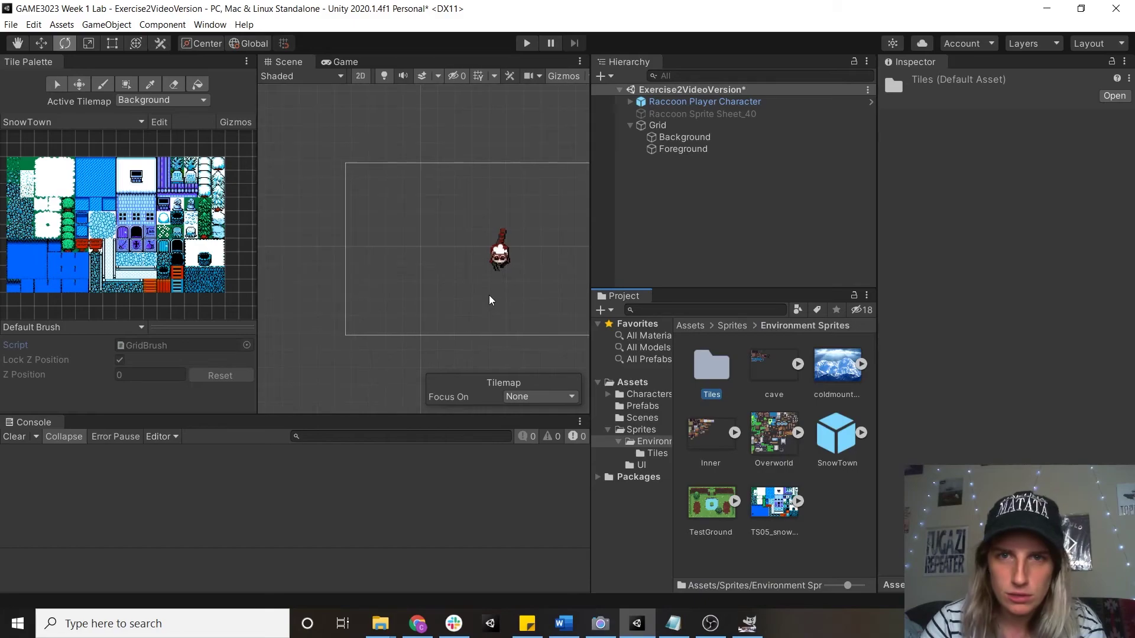
# Compare the Background and Foreground tilemaps and their sorting layers.
pyautogui.click(669, 136)
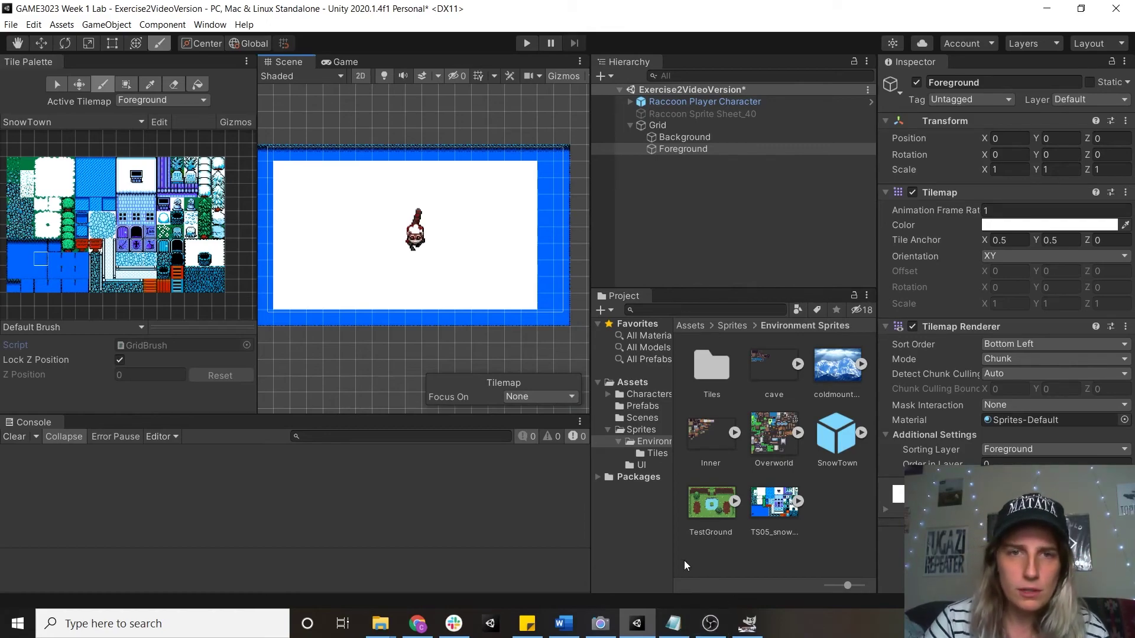
pyautogui.click(675, 138)
pyautogui.click(671, 147)
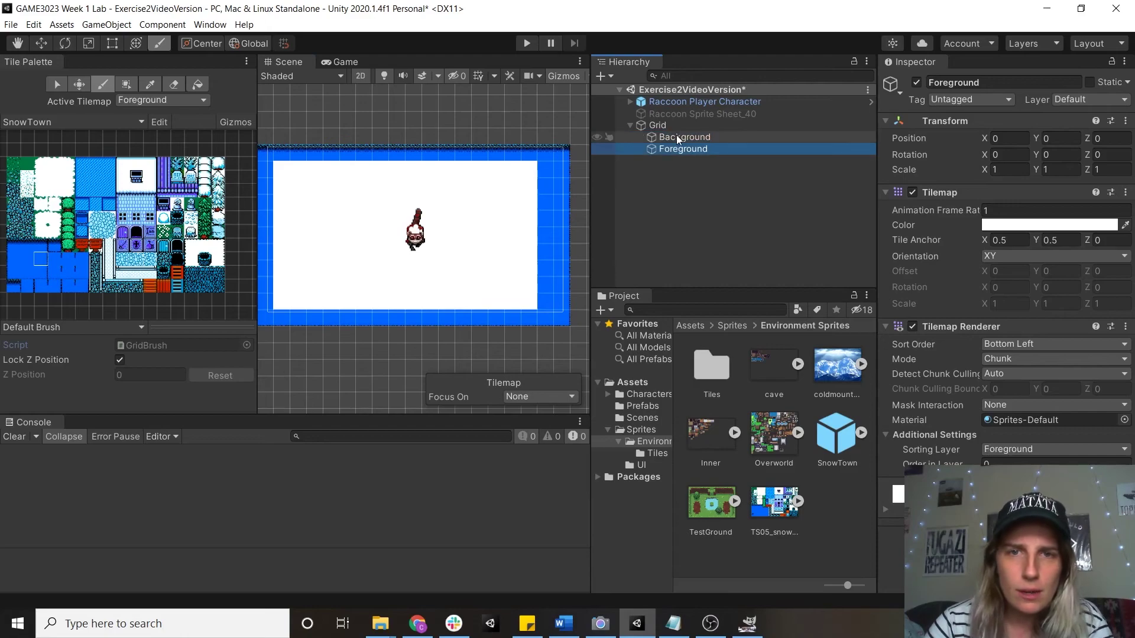
# Paint grass-fringed snow edge and corner tiles around the white snow area on the Background tilemap.
pyautogui.click(674, 137)
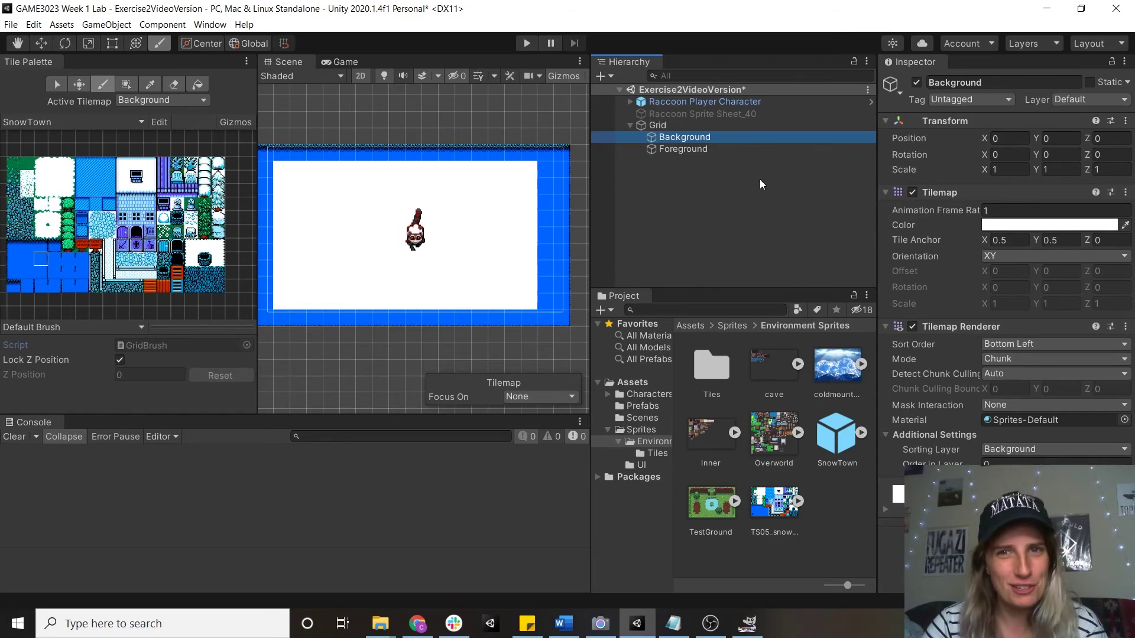
pyautogui.click(27, 272)
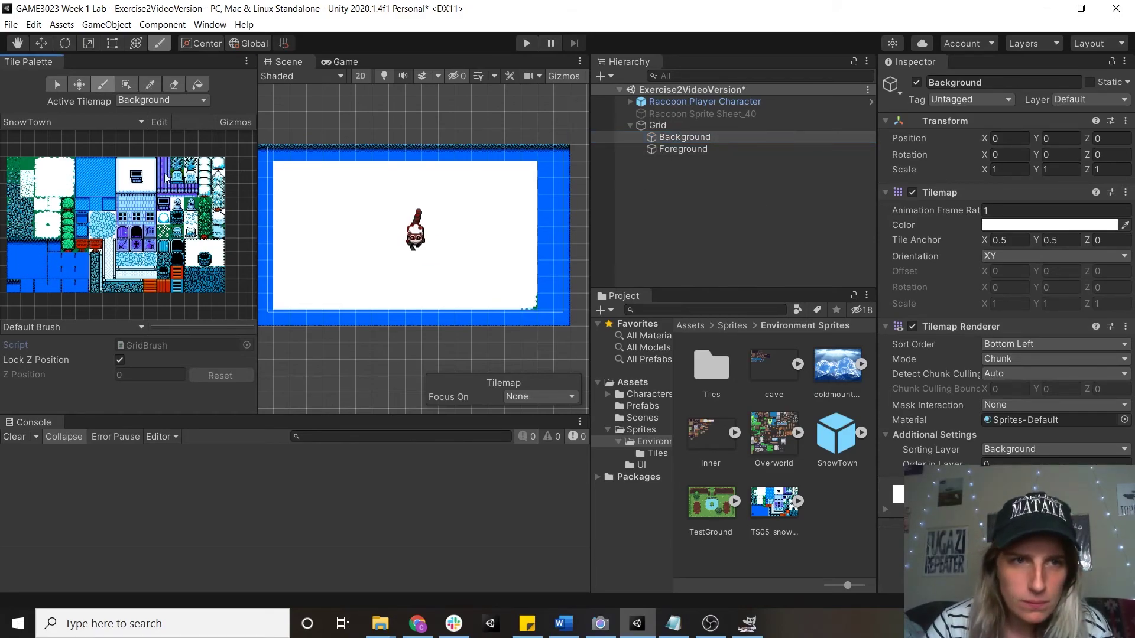
pyautogui.moveTo(529, 287)
pyautogui.mouseDown()
pyautogui.moveTo(521, 174)
pyautogui.moveTo(289, 169)
pyautogui.moveTo(274, 286)
pyautogui.moveTo(287, 306)
pyautogui.moveTo(537, 313)
pyautogui.mouseUp()
pyautogui.click(69, 191)
pyautogui.click(530, 301)
pyautogui.click(68, 164)
pyautogui.click(528, 169)
pyautogui.click(55, 164)
pyautogui.click(42, 177)
# Place two houses on the Foreground tilemap, one on each side of the raccoon, using the snow-roofed house tiles.
pyautogui.moveTo(123, 164); pyautogui.dragTo(151, 218)
pyautogui.click(683, 149)
pyautogui.click(362, 251)
pyautogui.click(490, 254)
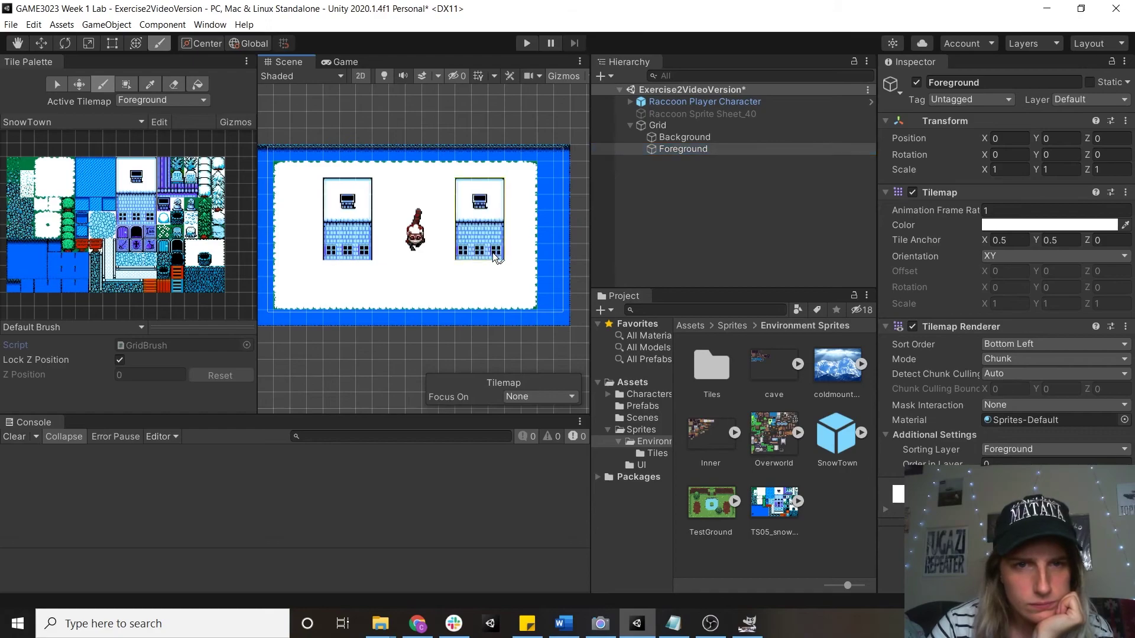
# Place four snow-covered trees on the Foreground tilemap, one on each side of both houses.
pyautogui.click(136, 232)
pyautogui.click(298, 225)
pyautogui.click(397, 225)
pyautogui.click(431, 225)
pyautogui.click(528, 233)
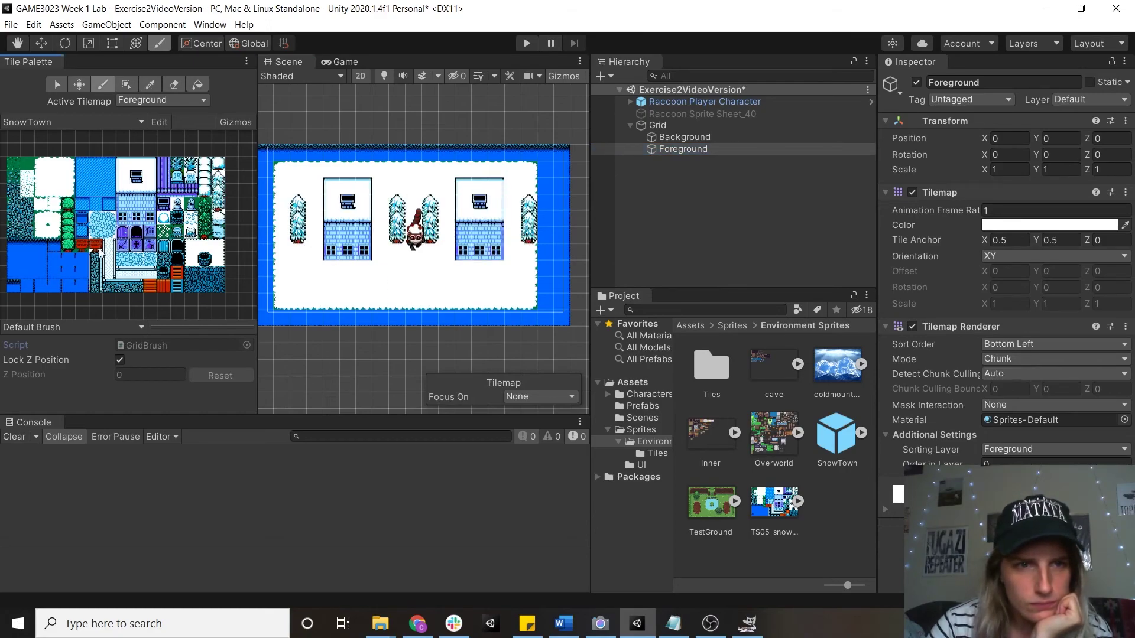
# Place a red sign by each house and add snow mounds in front of them on the Foreground tilemap.
pyautogui.click(364, 268)
pyautogui.click(496, 269)
pyautogui.click(164, 218)
pyautogui.click(315, 285)
# Paint a path from beneath each house down to the lower snow edge, using the Background tilemap for the lower tiles.
pyautogui.click(109, 245)
pyautogui.click(479, 269)
pyautogui.click(348, 269)
pyautogui.click(675, 139)
pyautogui.click(110, 260)
pyautogui.moveTo(348, 285); pyautogui.dragTo(347, 302)
pyautogui.moveTo(479, 285); pyautogui.dragTo(479, 302)
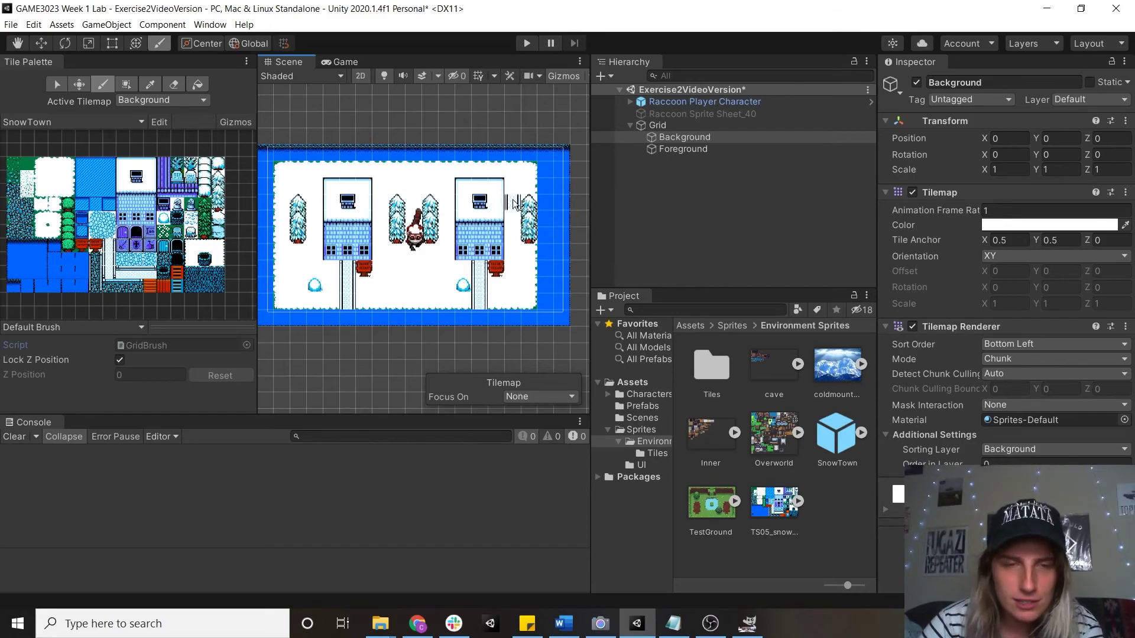
# Add a Tilemap Collider 2D component to the Foreground tilemap.
pyautogui.click(683, 148)
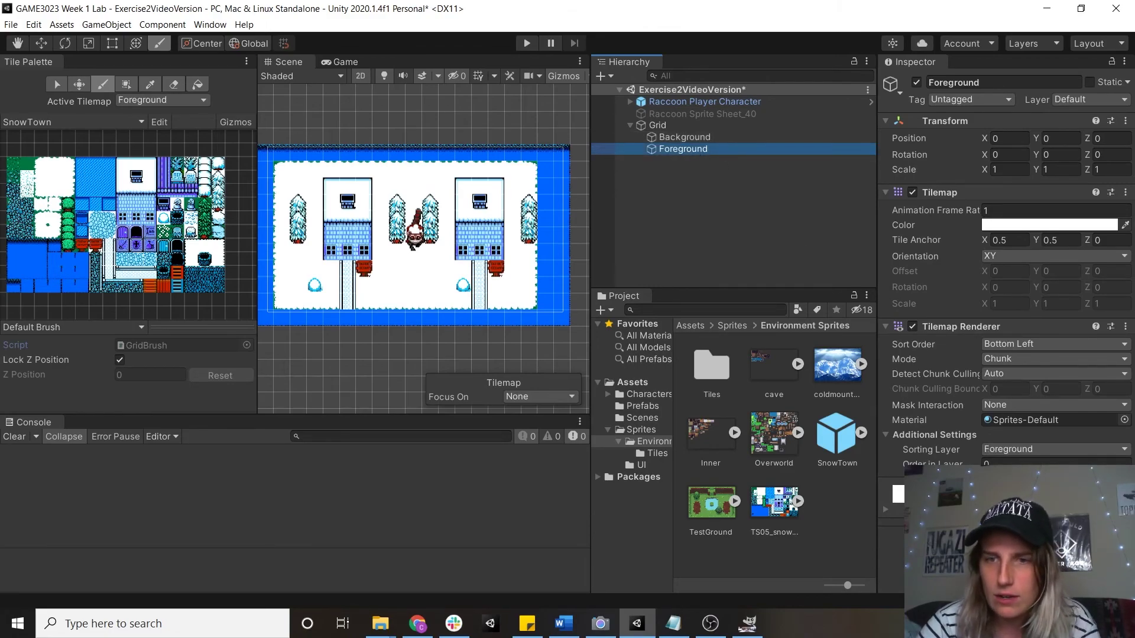
pyautogui.click(1006, 540)
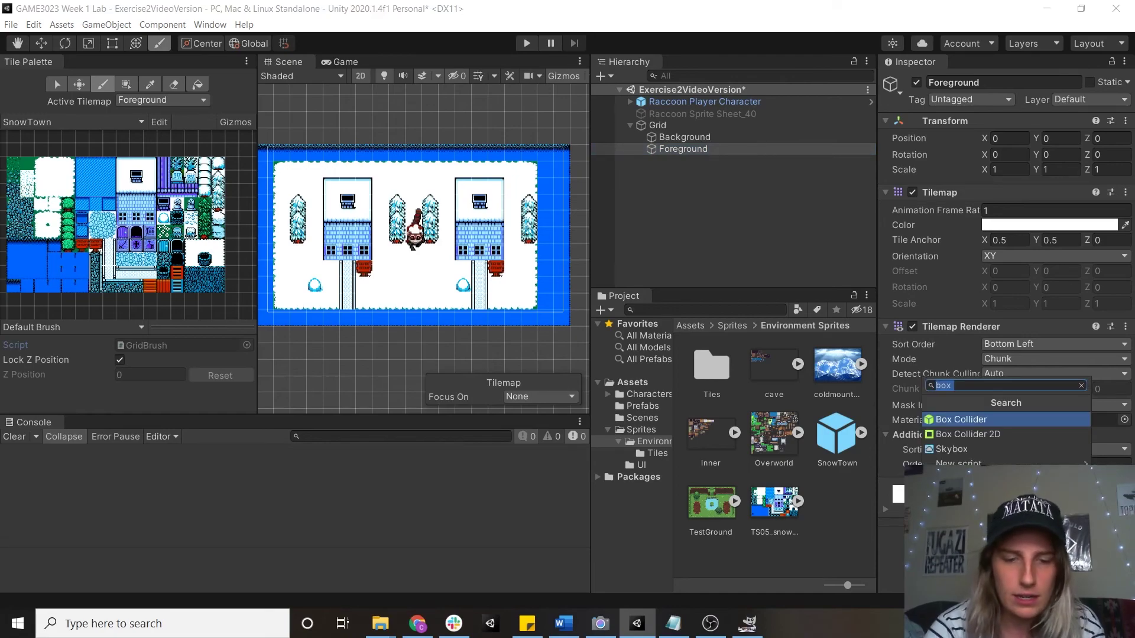
pyautogui.write('2d ')
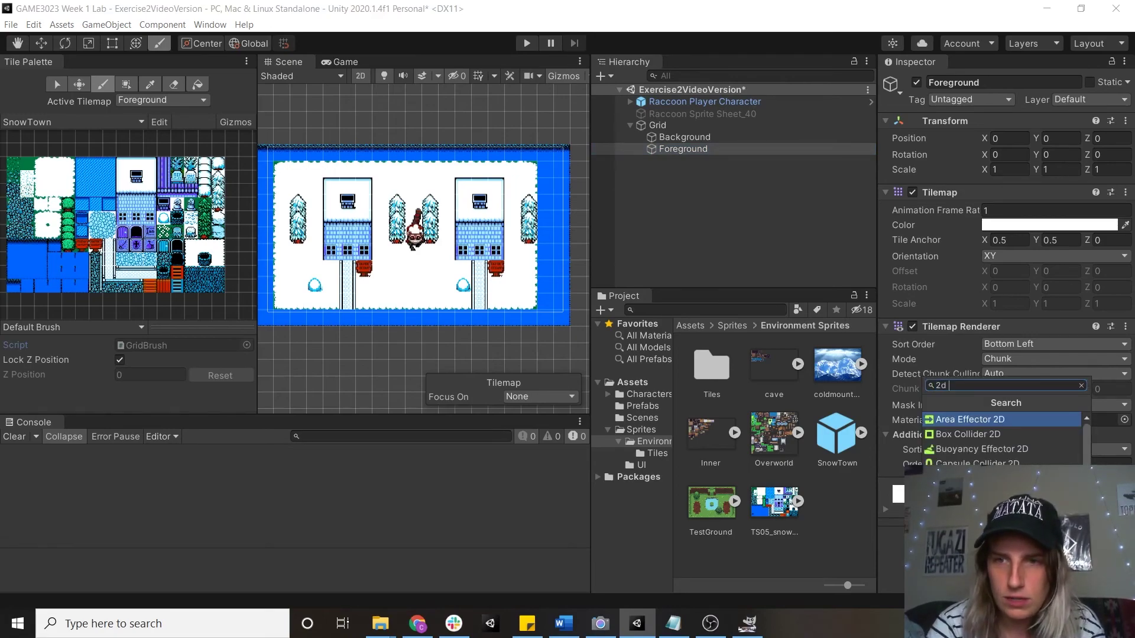
pyautogui.write('tile')
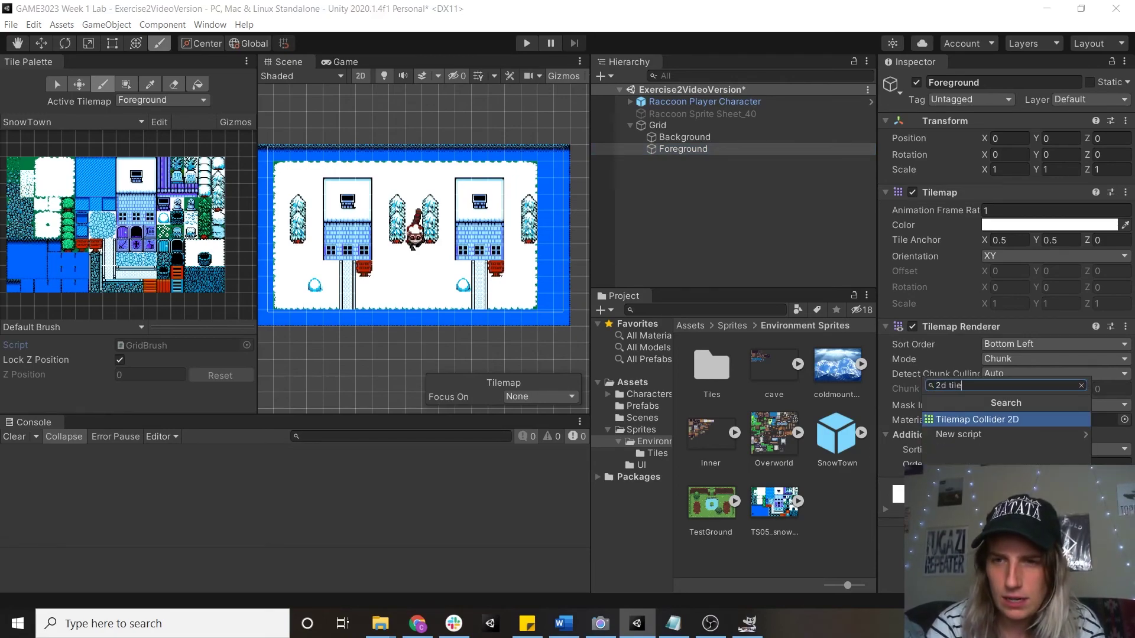
pyautogui.click(1030, 419)
pyautogui.scroll(-3, 1022, 406)
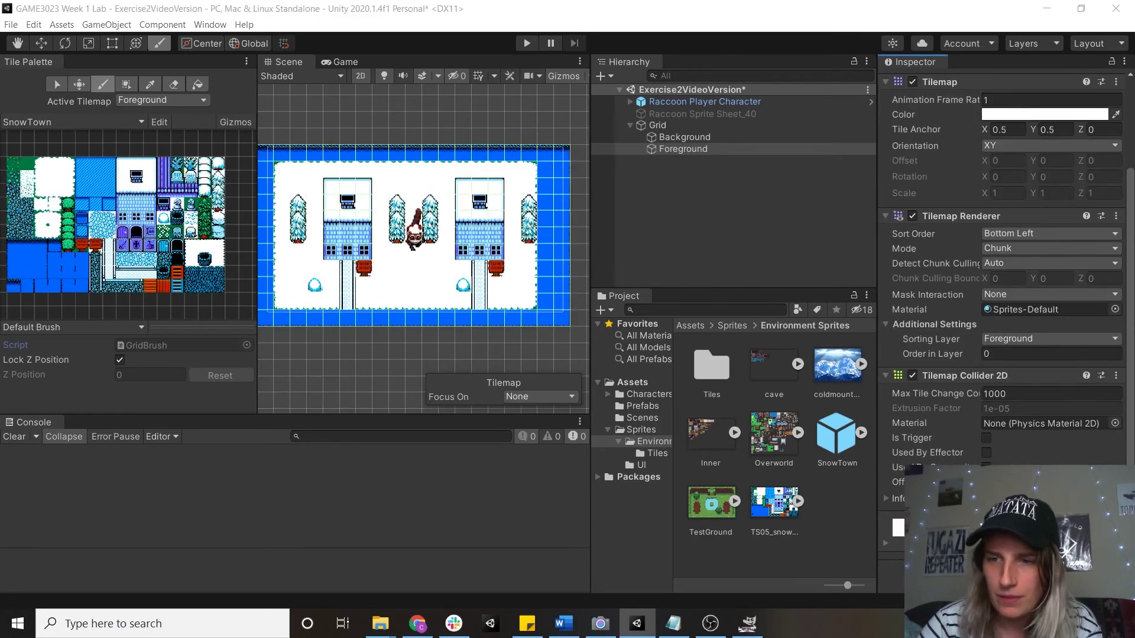
# Add a Composite Collider 2D to the Foreground tilemap and enable Used By Composite on its Tilemap Collider 2D.
pyautogui.click(1025, 571)
pyautogui.write('com')
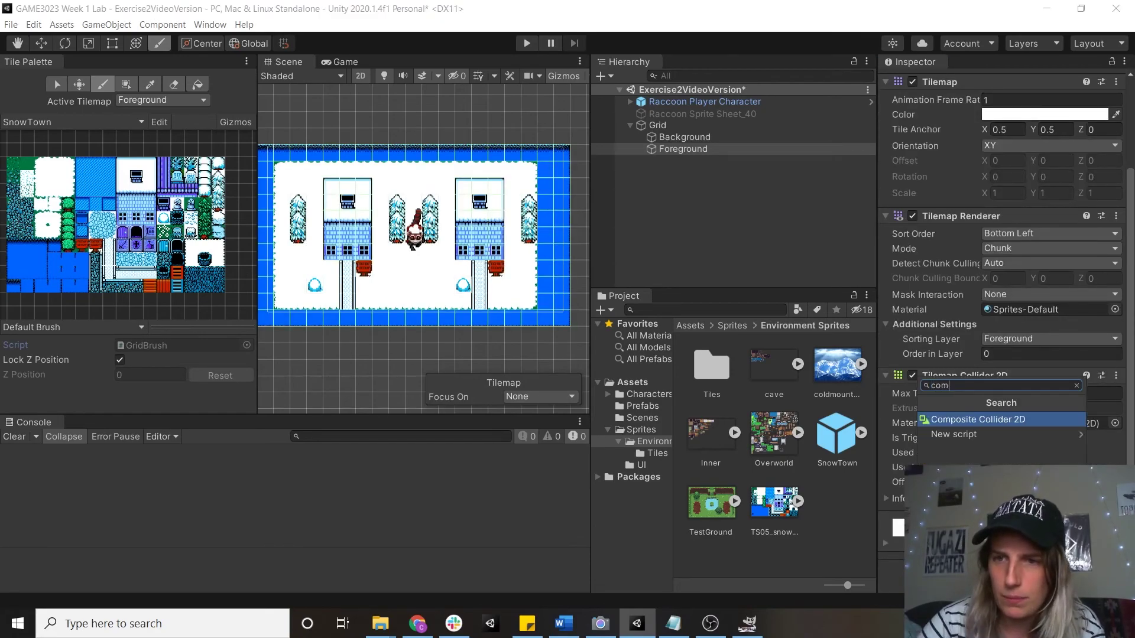
pyautogui.press('Return')
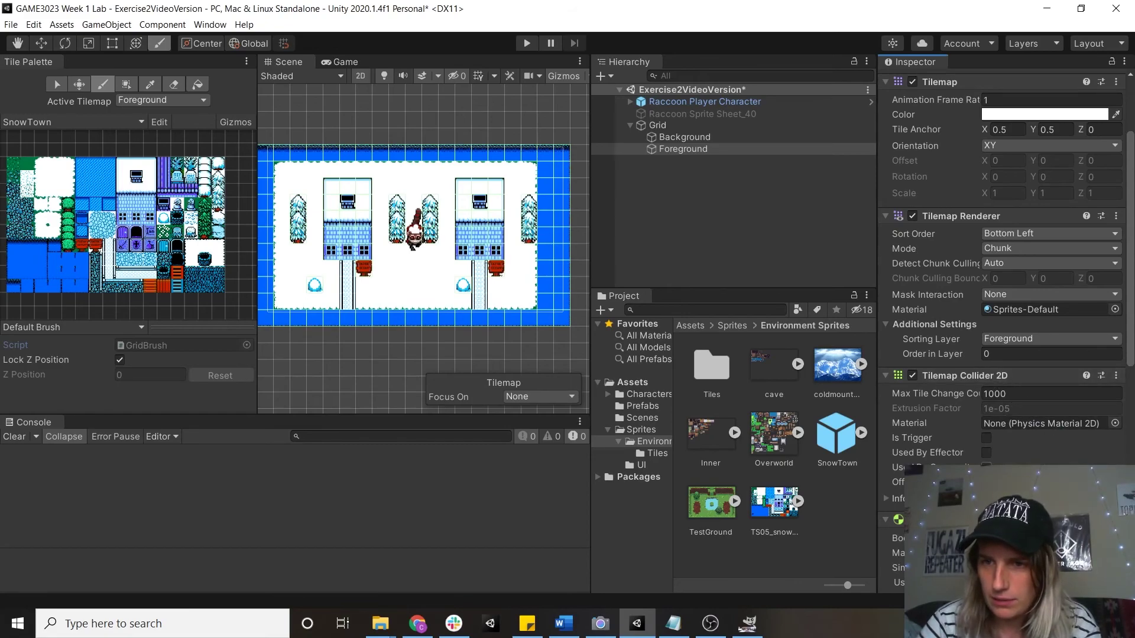
pyautogui.click(985, 467)
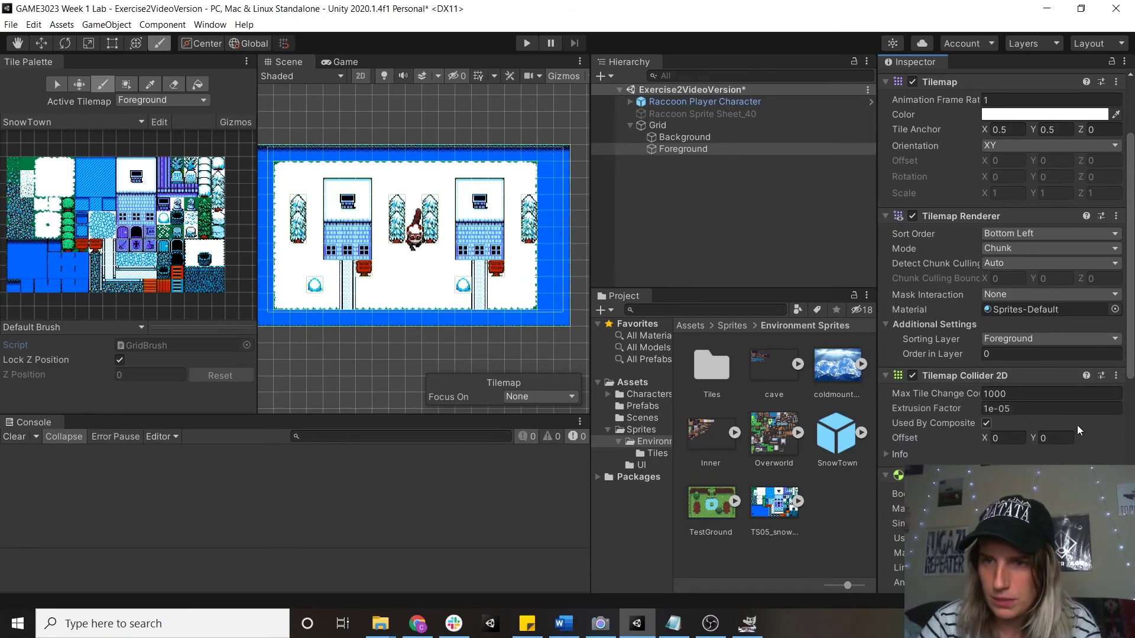
pyautogui.scroll(-5, 1013, 417)
pyautogui.scroll(-3, 970, 289)
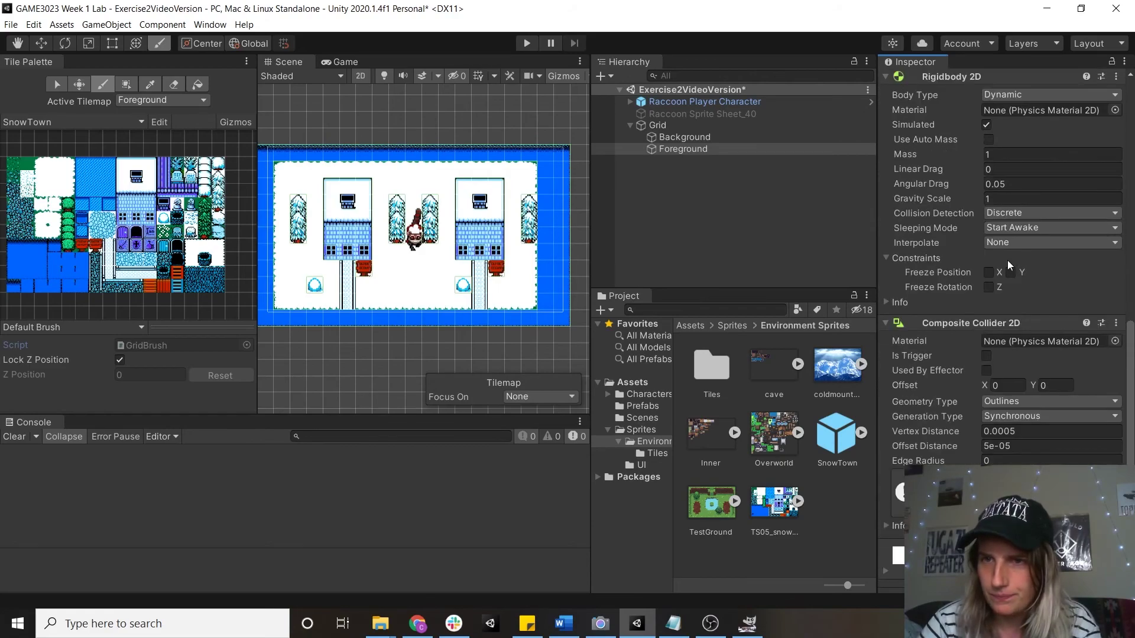
pyautogui.scroll(3, 1016, 271)
pyautogui.scroll(-3, 1013, 265)
pyautogui.scroll(10, 997, 293)
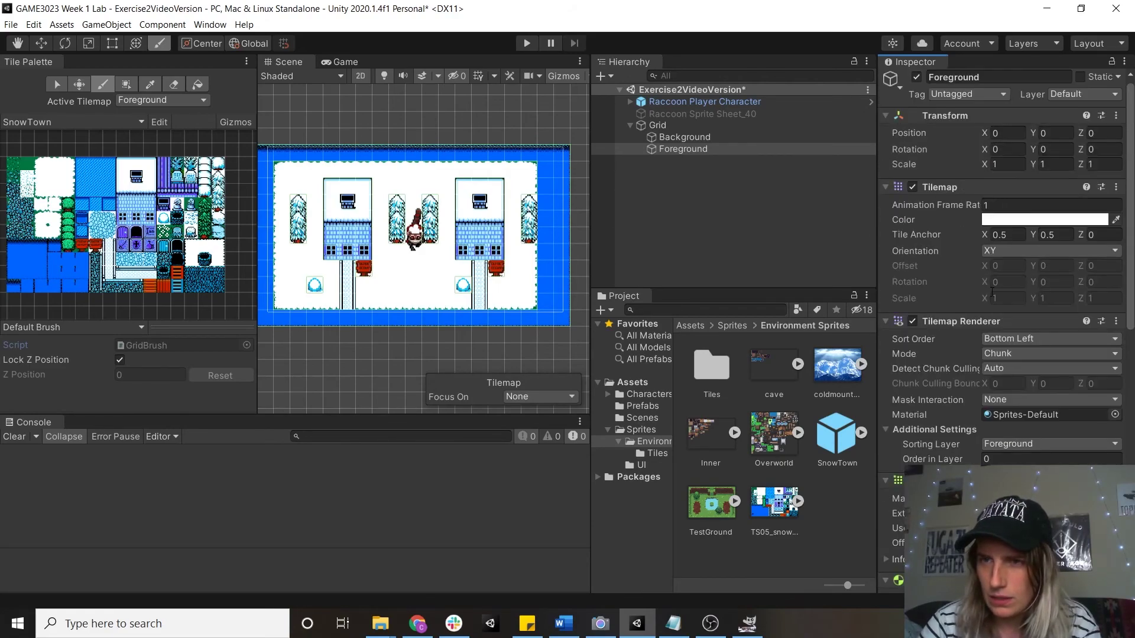
# Remove the last script component, below the Box Collider 2D, from the Raccoon Player Character.
pyautogui.click(704, 102)
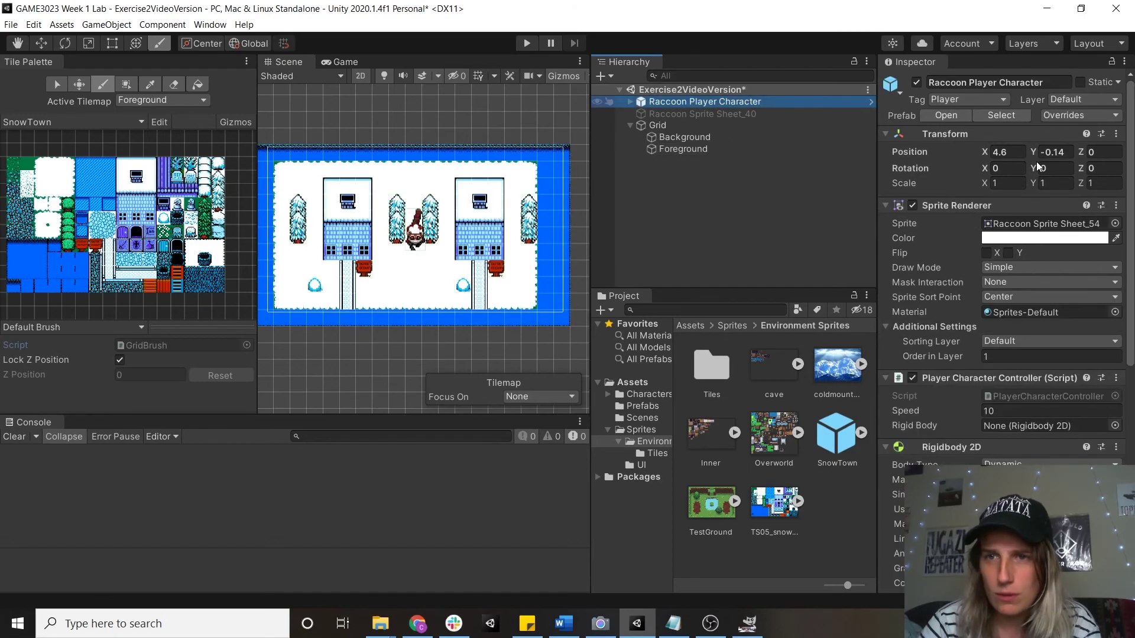
pyautogui.scroll(-9, 1023, 297)
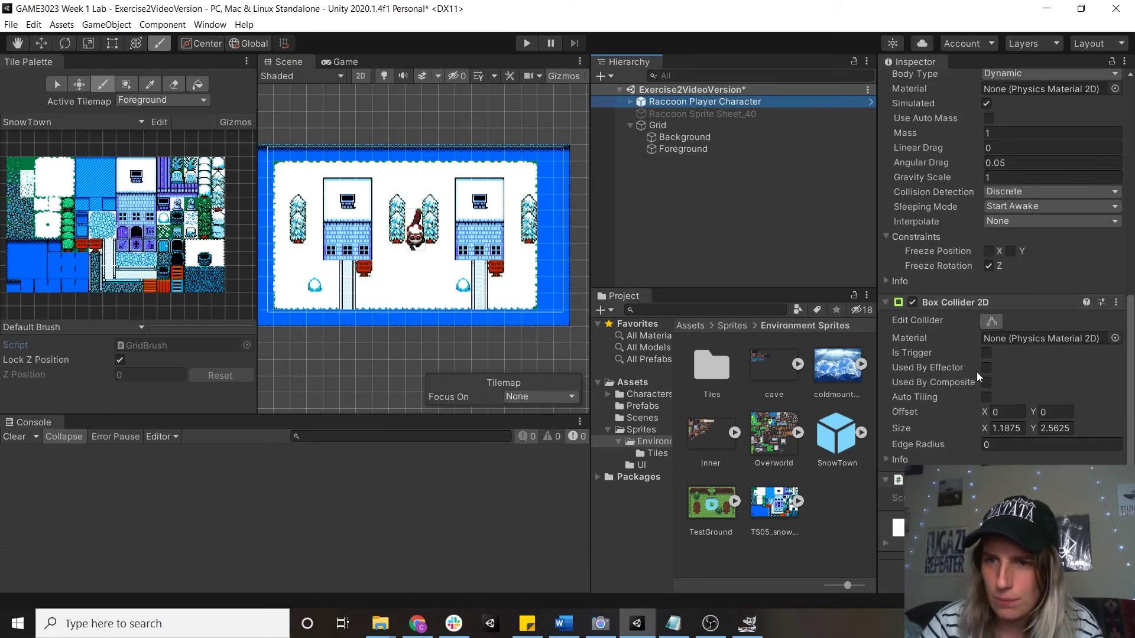
pyautogui.rightClick(978, 328)
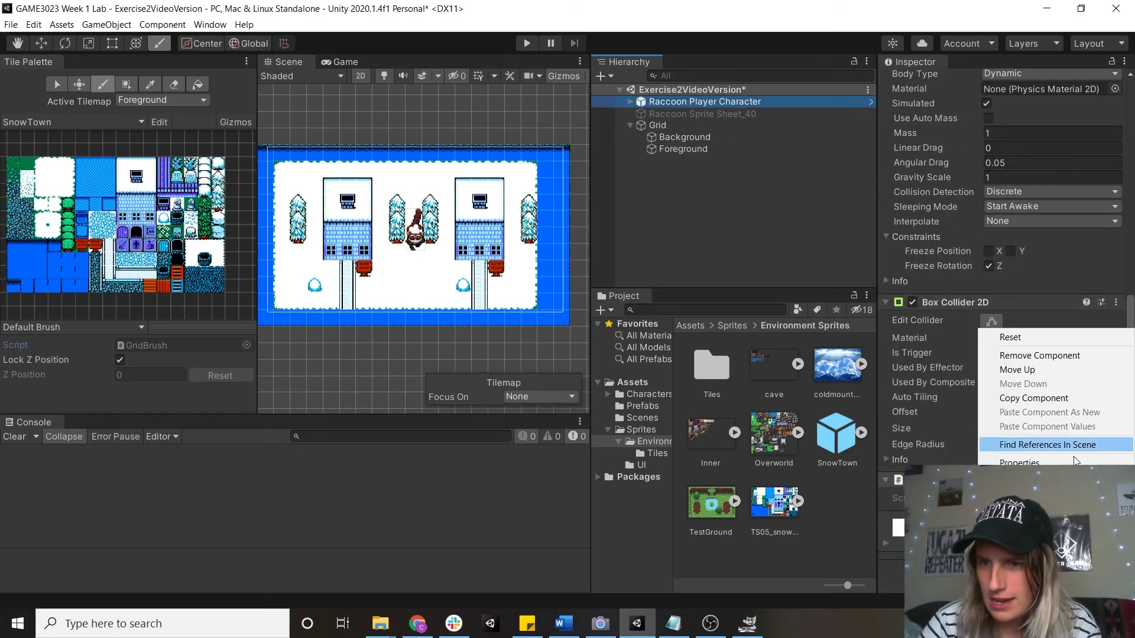
pyautogui.click(1046, 357)
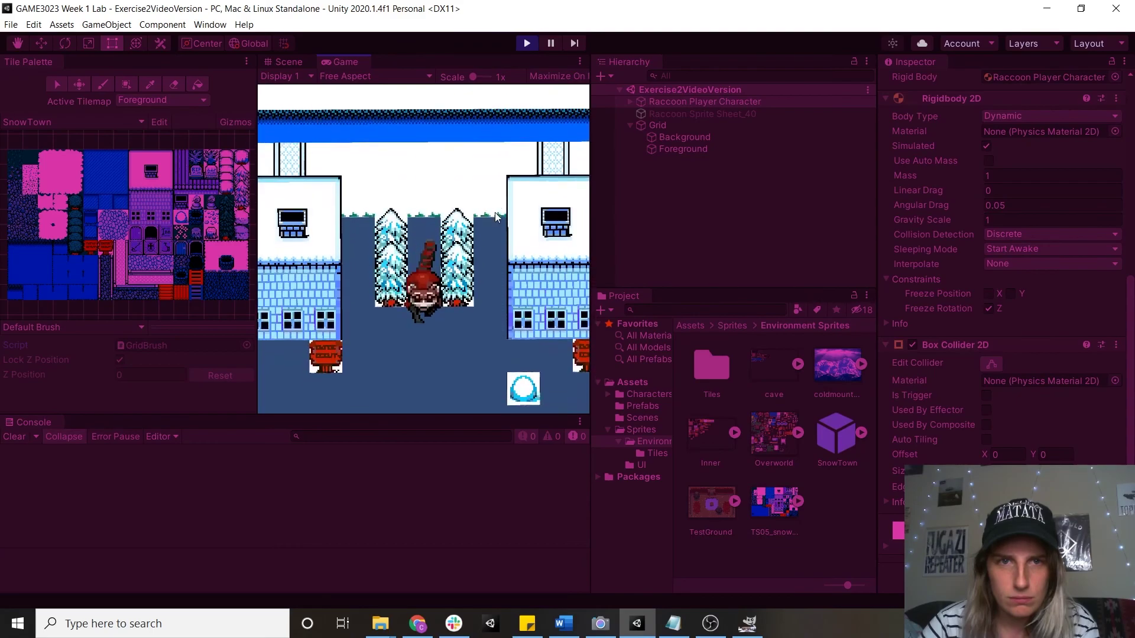
# Restart the play test and walk the raccoon around the trees, sign and lower water edge to check the foreground collisions.
pyautogui.click(525, 44)
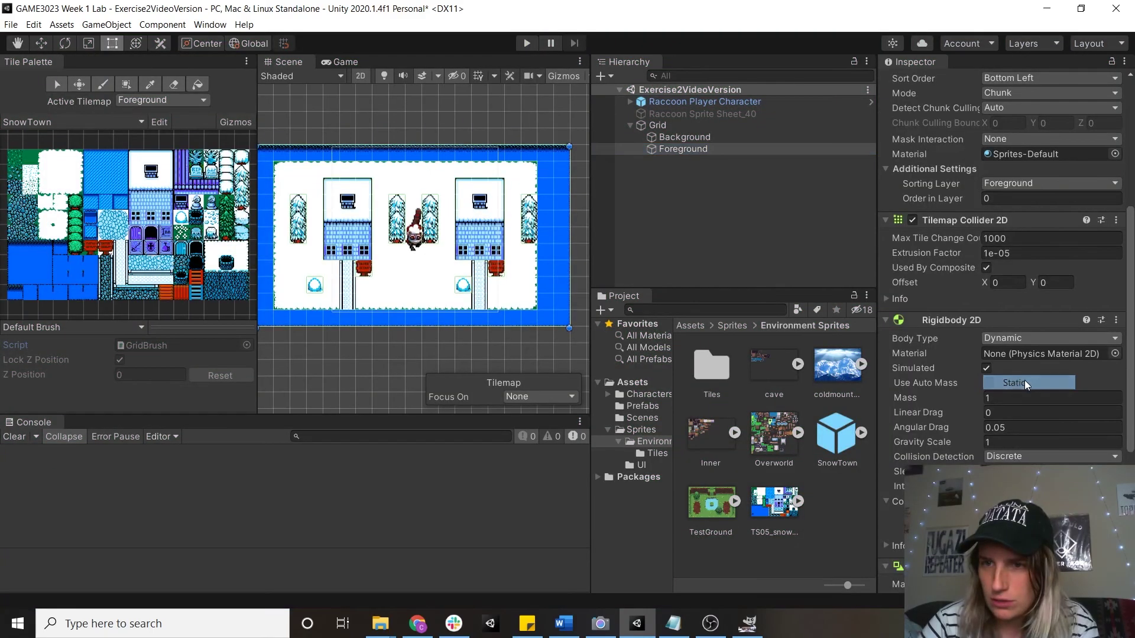
pyautogui.click(525, 44)
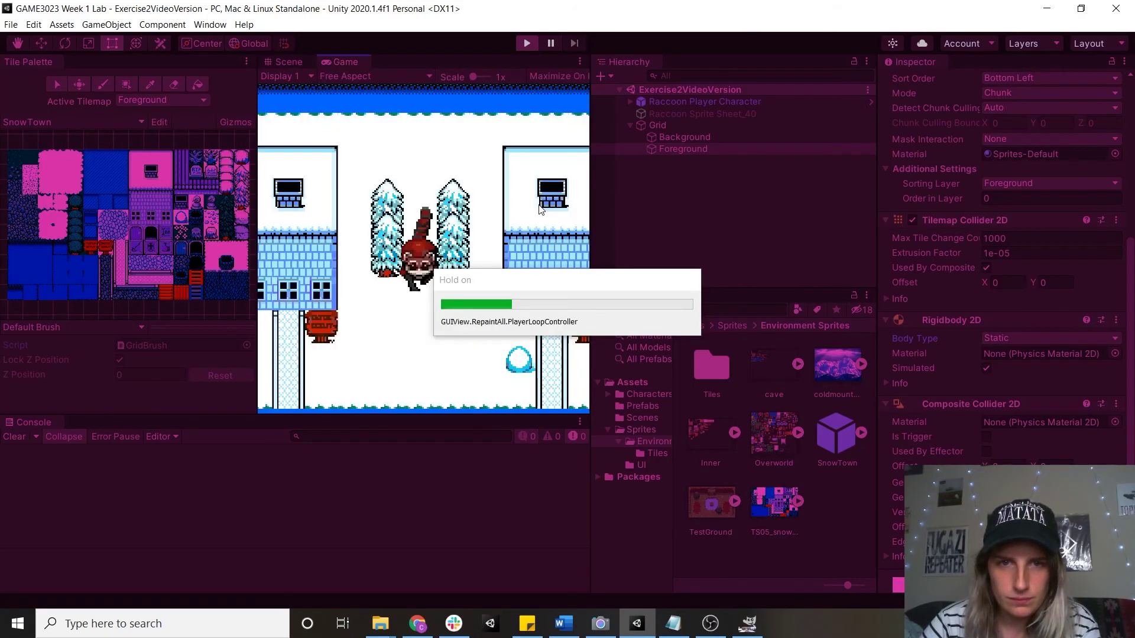
pyautogui.press('a')
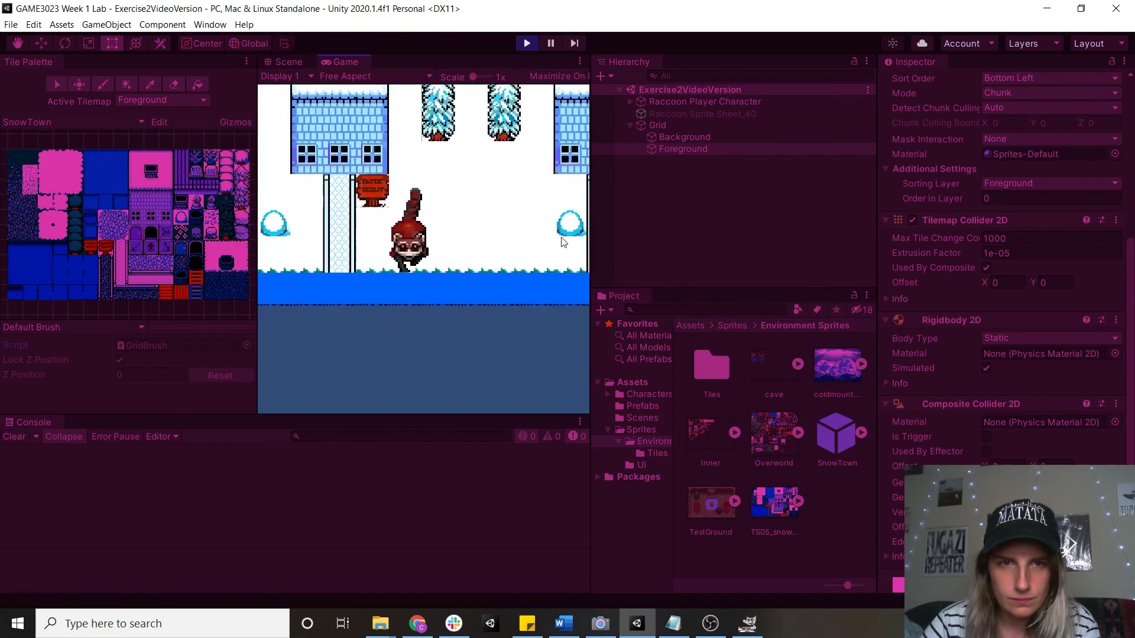
pyautogui.press('d')
pyautogui.press('w')
pyautogui.press('d')
pyautogui.press('d')
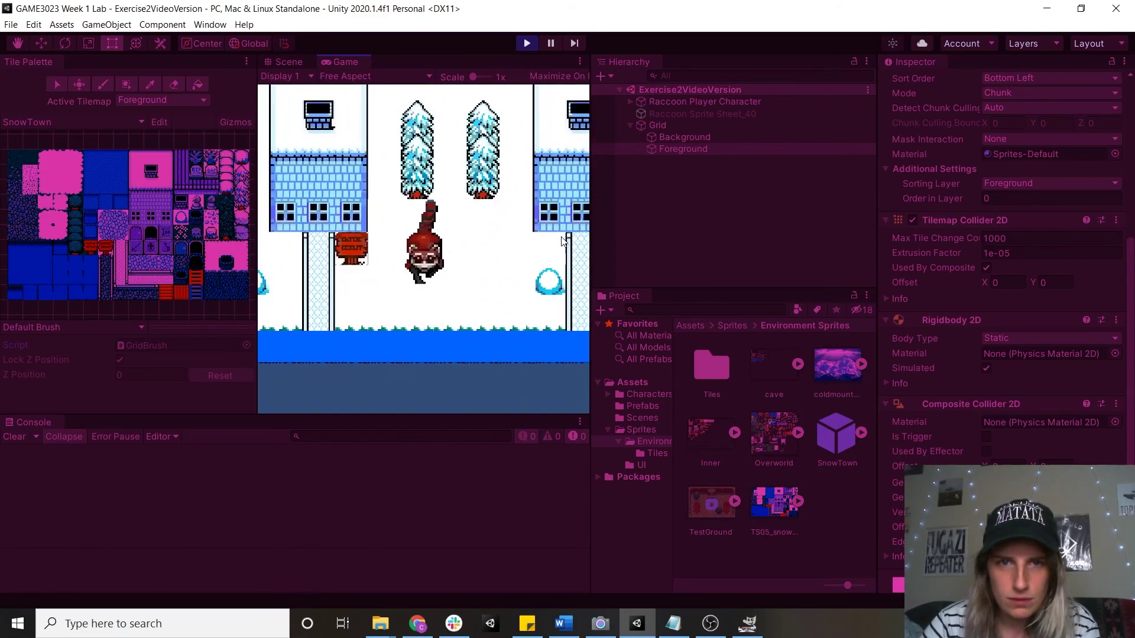
pyautogui.press('a')
pyautogui.press('d')
pyautogui.press('d')
pyautogui.press('s')
pyautogui.press('w')
pyautogui.press('a')
pyautogui.press('a')
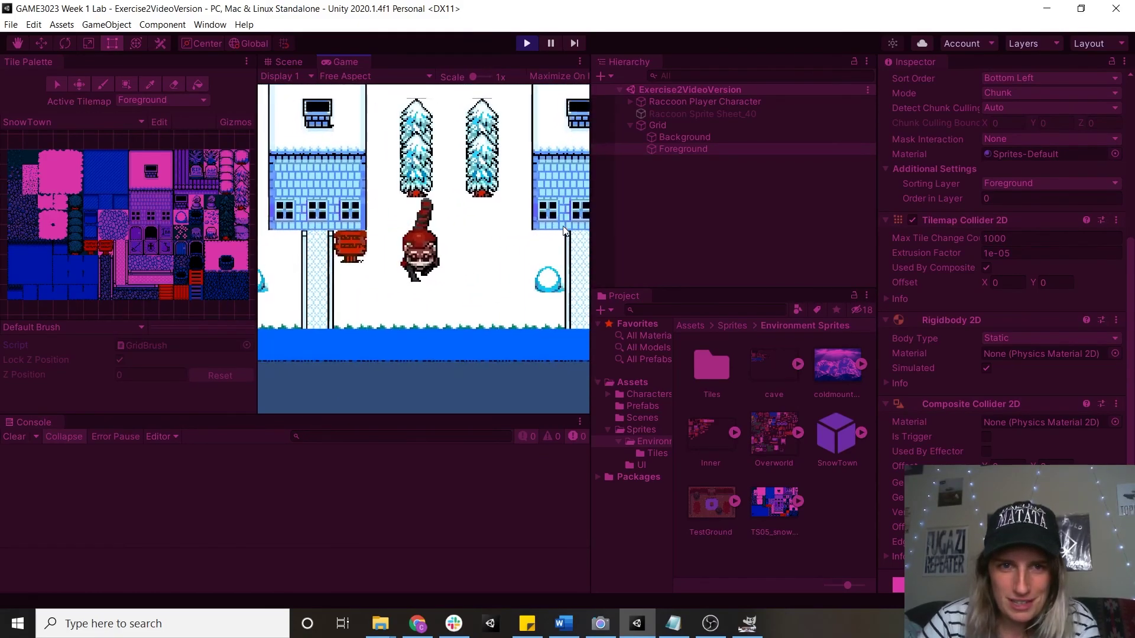
pyautogui.click(526, 43)
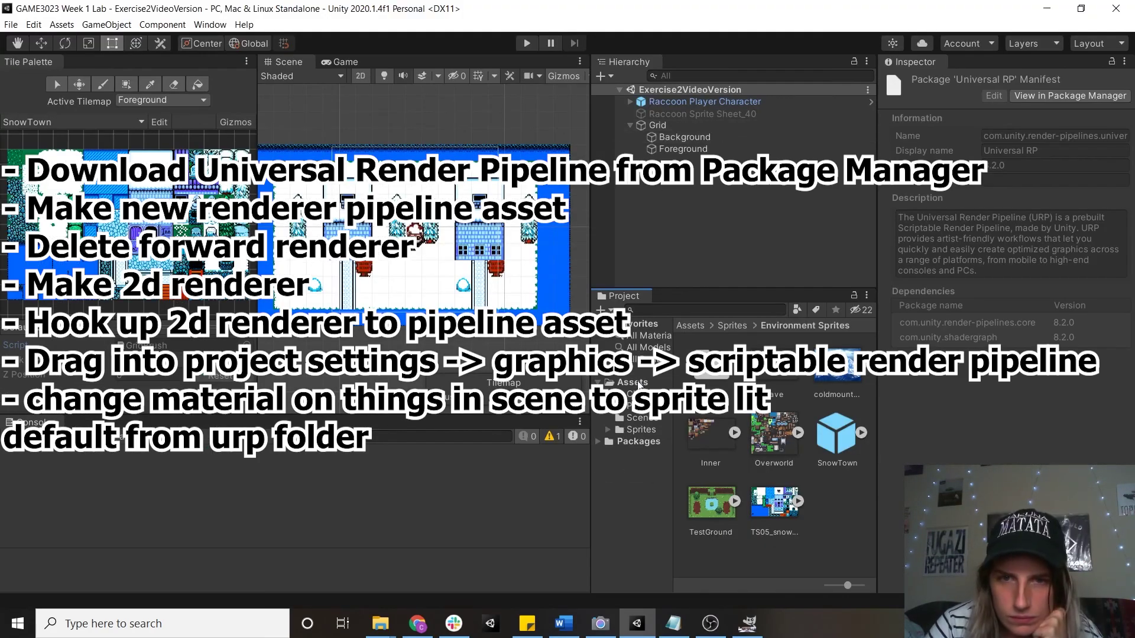
# Set up the Universal Render Pipeline for 2D lighting, checking the assets in the Universal RP package's Runtime Data folder.
pyautogui.rightClick(766, 85)
pyautogui.moveTo(613, 224)
pyautogui.click(1005, 224)
pyautogui.rightClick(769, 382)
pyautogui.click(653, 587)
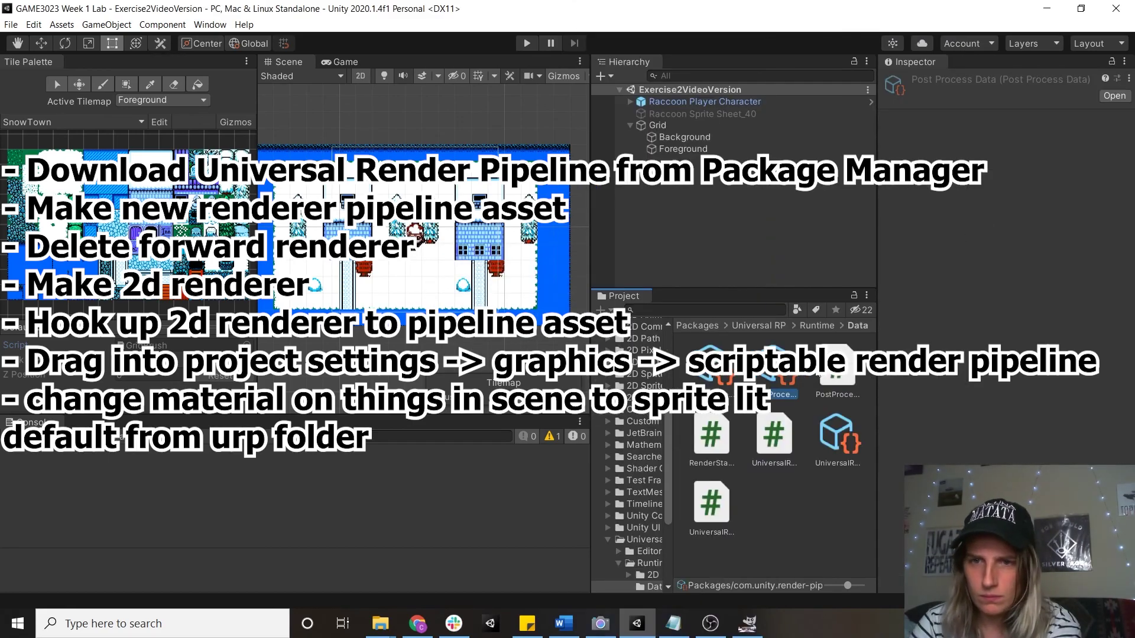
pyautogui.rightClick(781, 372)
pyautogui.click(837, 436)
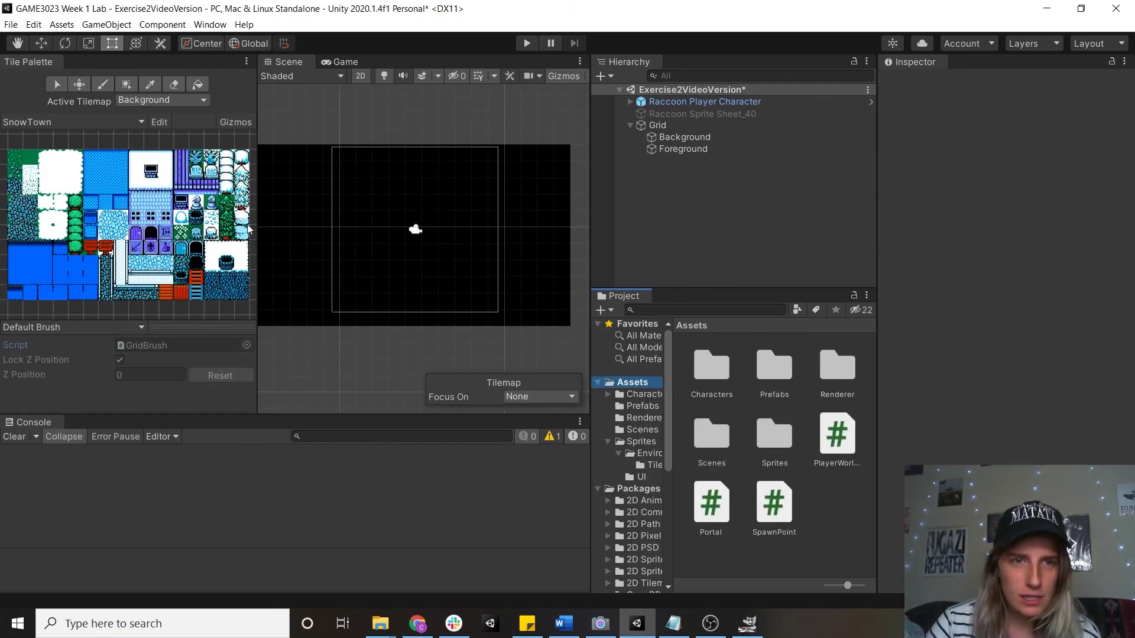
# Add a Global Light 2D to the scene and set its target sorting layers to All.
pyautogui.rightClick(665, 182)
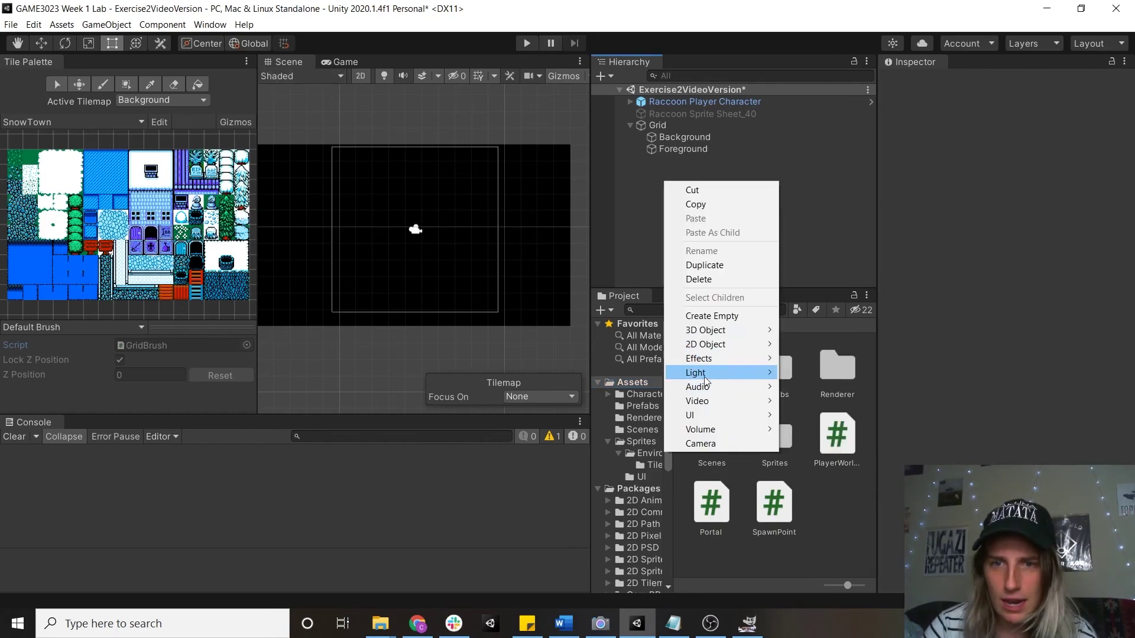
pyautogui.moveTo(705, 372)
pyautogui.moveTo(862, 375)
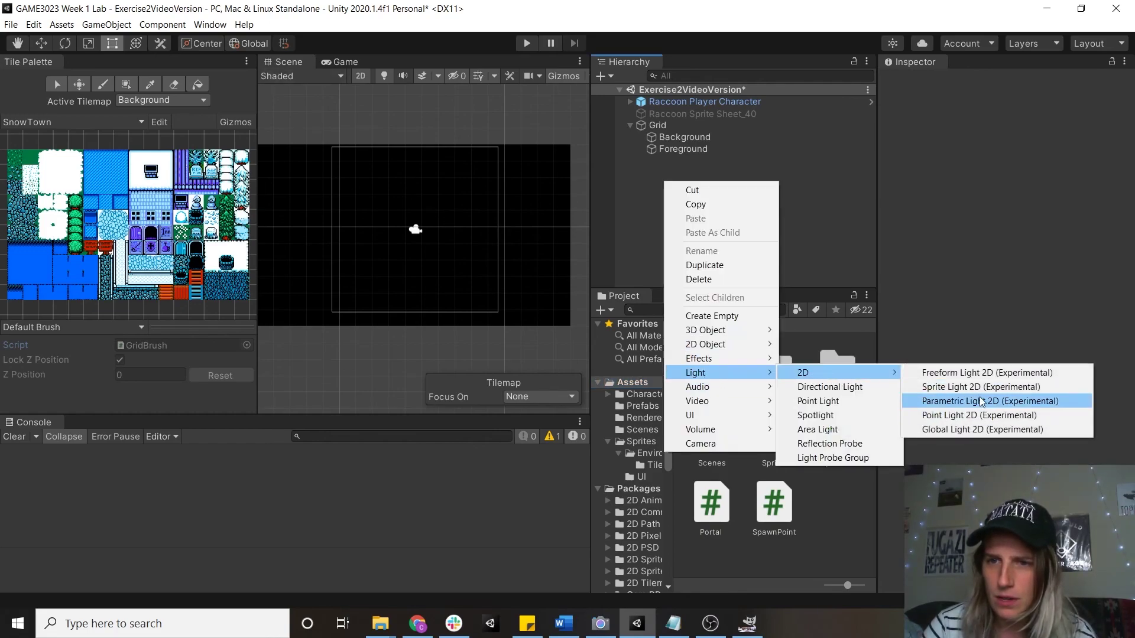
pyautogui.click(981, 430)
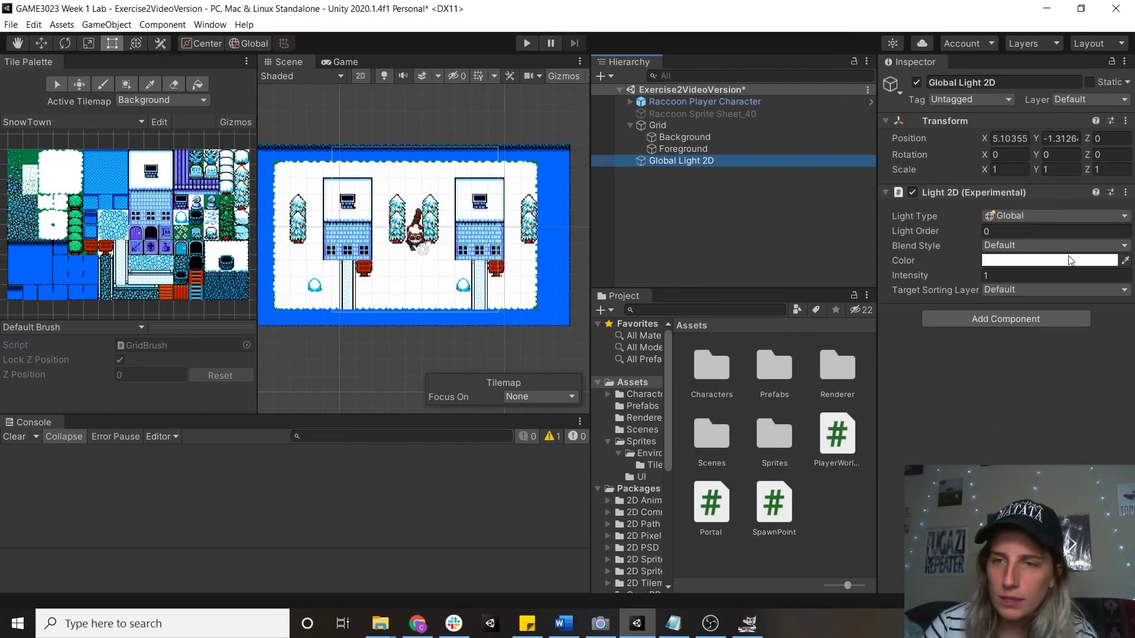
pyautogui.click(1026, 290)
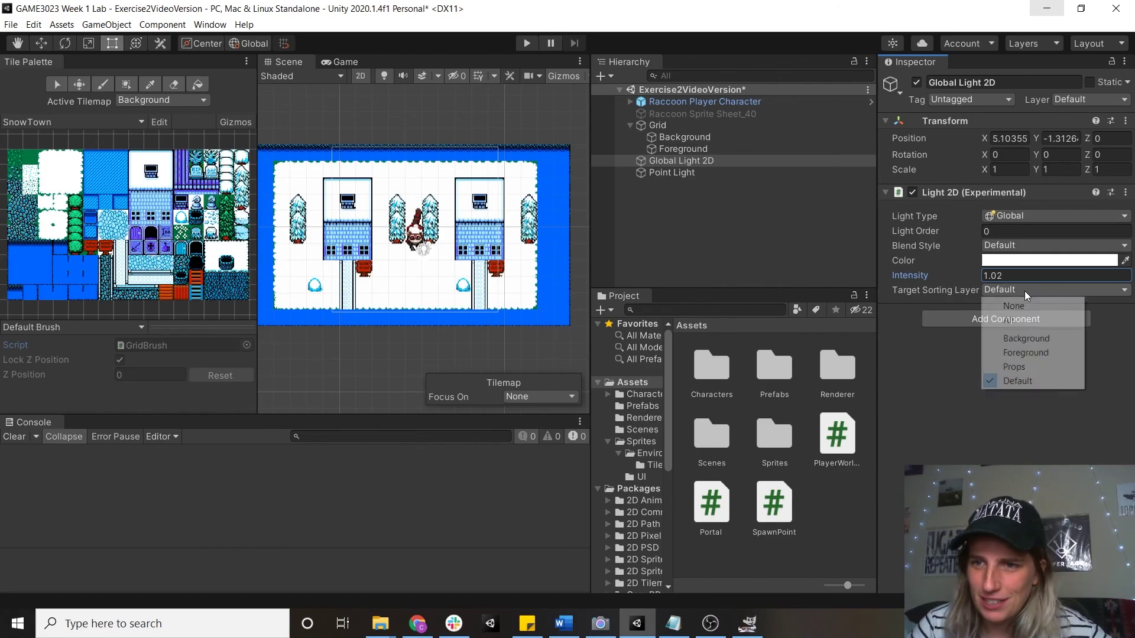
pyautogui.click(1010, 322)
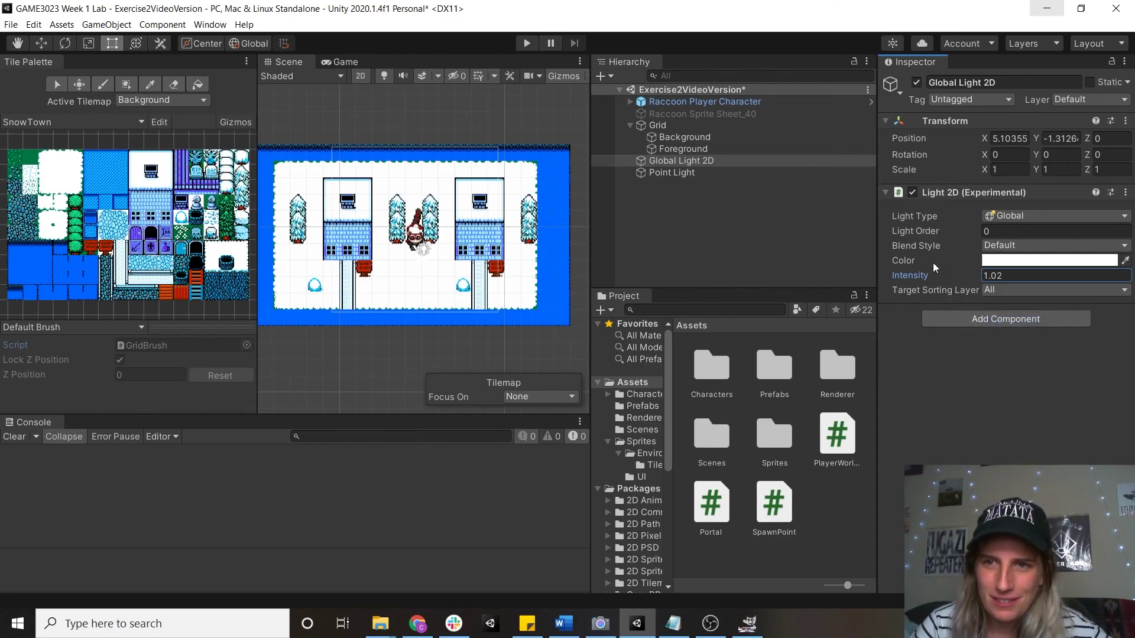
# Set the Global Light 2D's color to a light pink.
pyautogui.click(1006, 260)
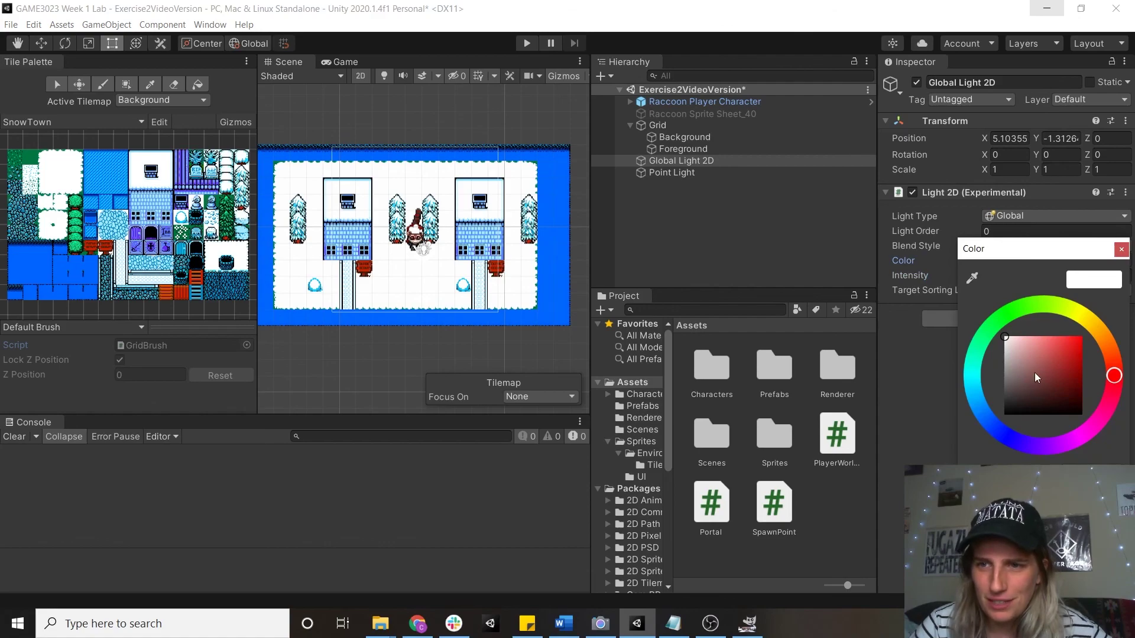
pyautogui.click(1099, 424)
pyautogui.moveTo(1043, 352); pyautogui.dragTo(1029, 341)
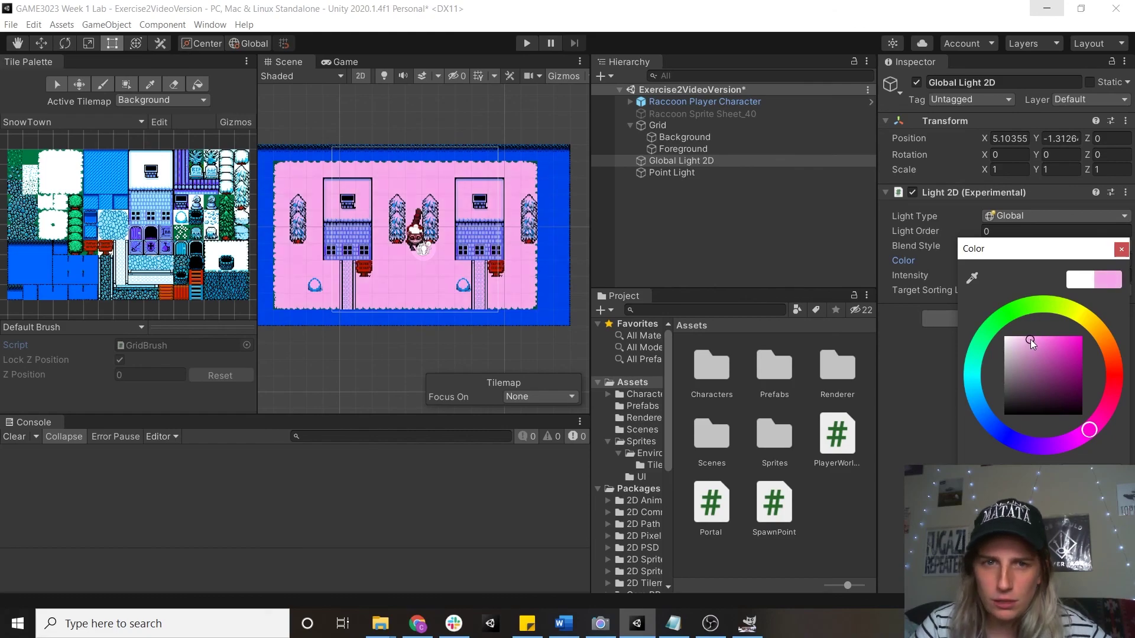
pyautogui.click(1120, 248)
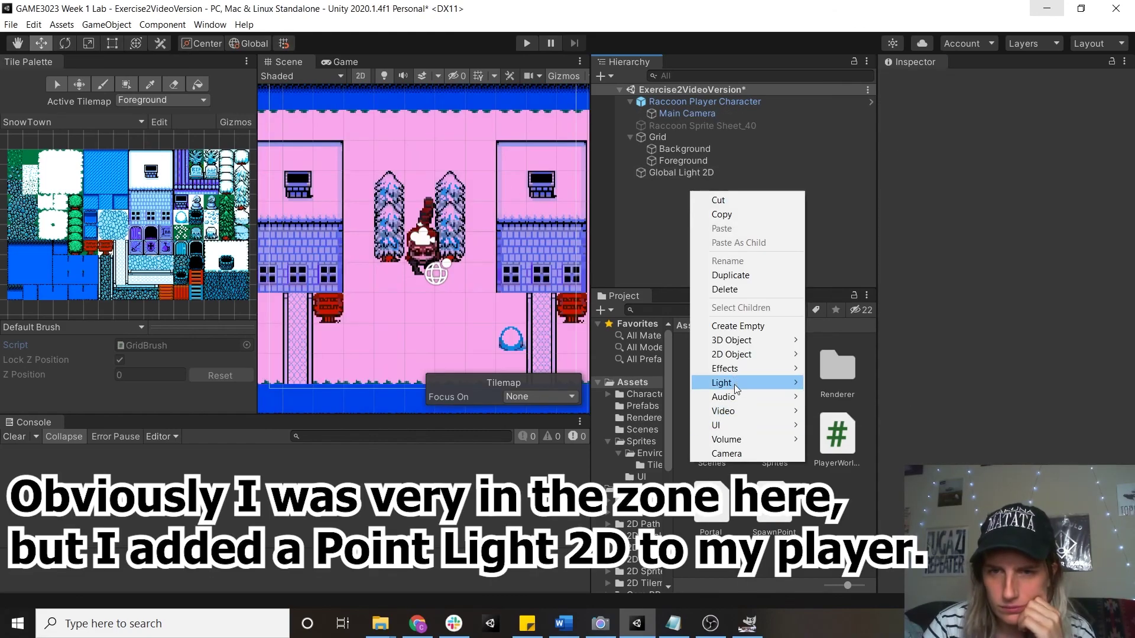
# Add a Point Light 2D to the Raccoon Player Character and set its color to orange.
pyautogui.moveTo(734, 383)
pyautogui.click(969, 423)
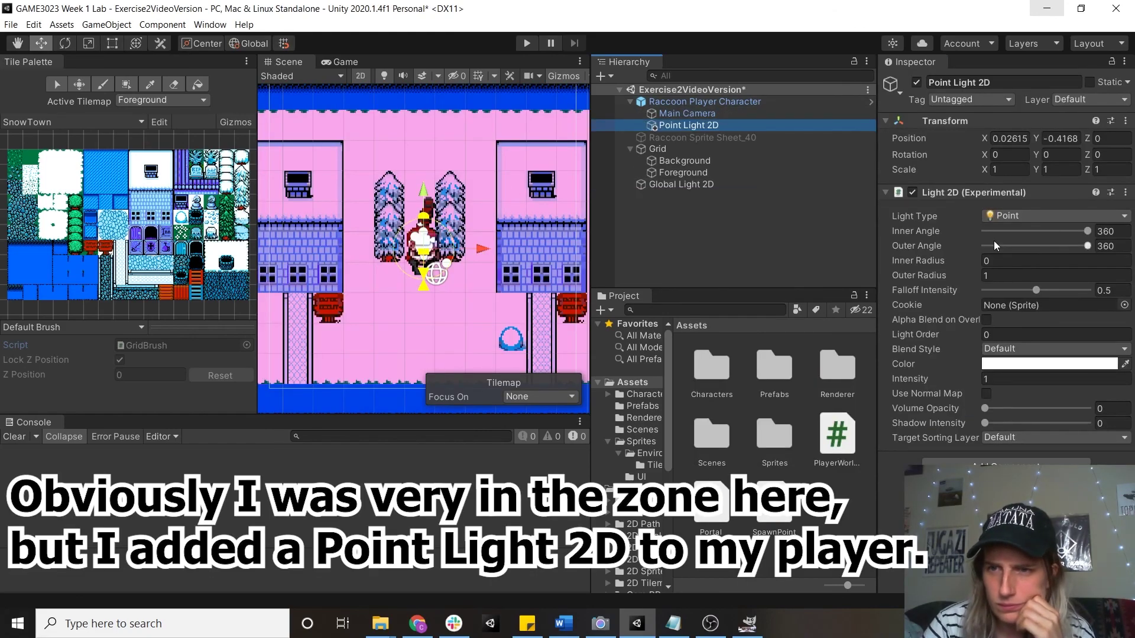
pyautogui.click(1019, 364)
pyautogui.click(1109, 347)
pyautogui.moveTo(1071, 346); pyautogui.dragTo(1088, 337)
pyautogui.click(1120, 249)
# Set the Point Light 2D's target sorting layers to All and its outer radius to 4.95.
pyautogui.click(1019, 349)
pyautogui.click(1014, 438)
pyautogui.click(1011, 469)
pyautogui.moveTo(964, 276); pyautogui.dragTo(1044, 276)
# Play-test the scene, moving the raccoon toward the lower water edge to check its point light.
pyautogui.click(527, 43)
pyautogui.press('a')
pyautogui.press('s')
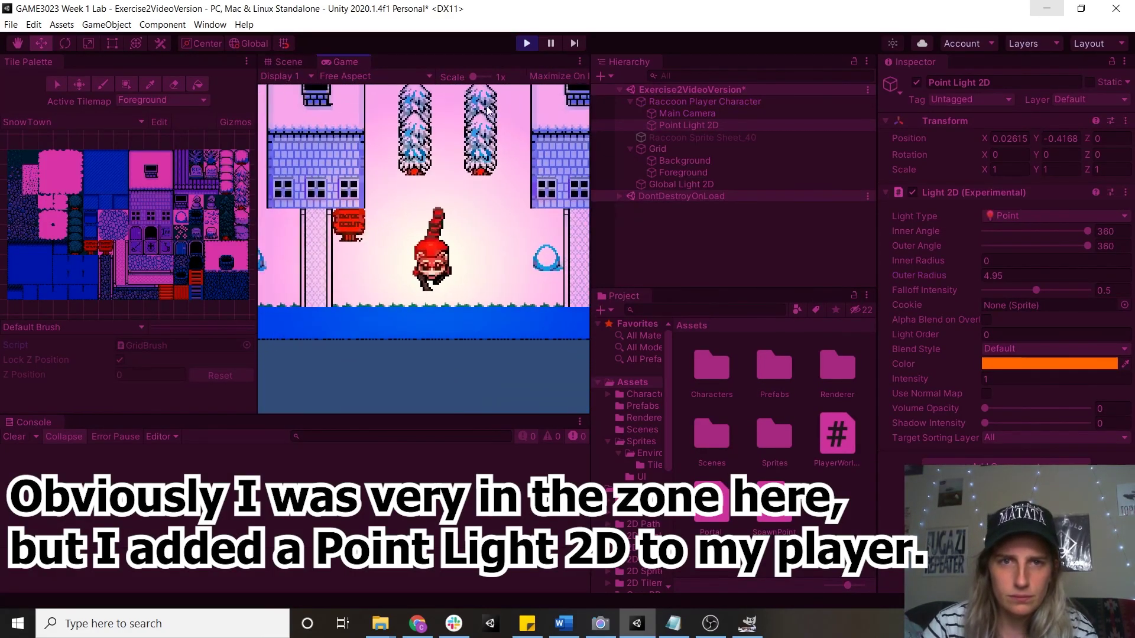
pyautogui.click(527, 43)
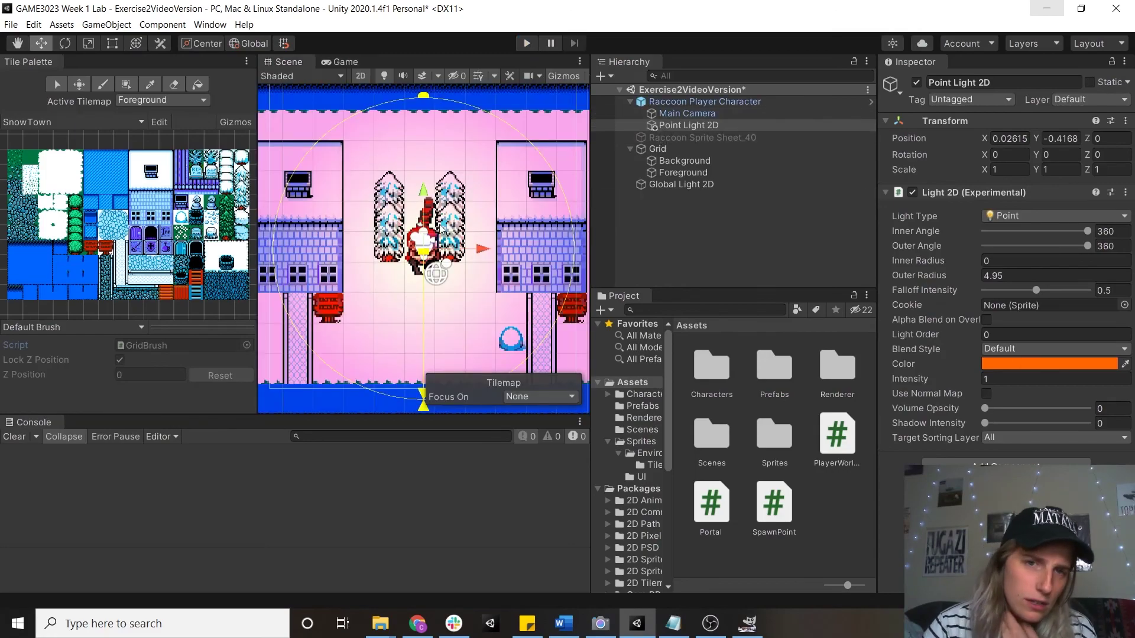
# Activate the Raccoon Sprite Sheet_40 object and move it below the player raccoon, between the two house paths.
pyautogui.click(697, 138)
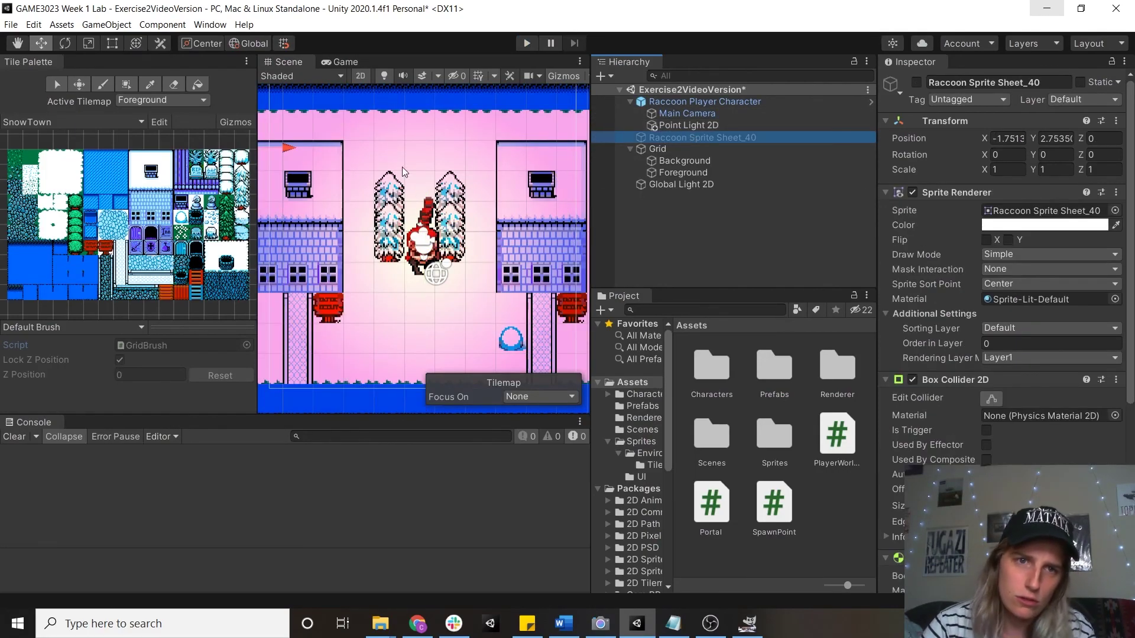
pyautogui.moveTo(392, 168); pyautogui.dragTo(461, 171, button='middle')
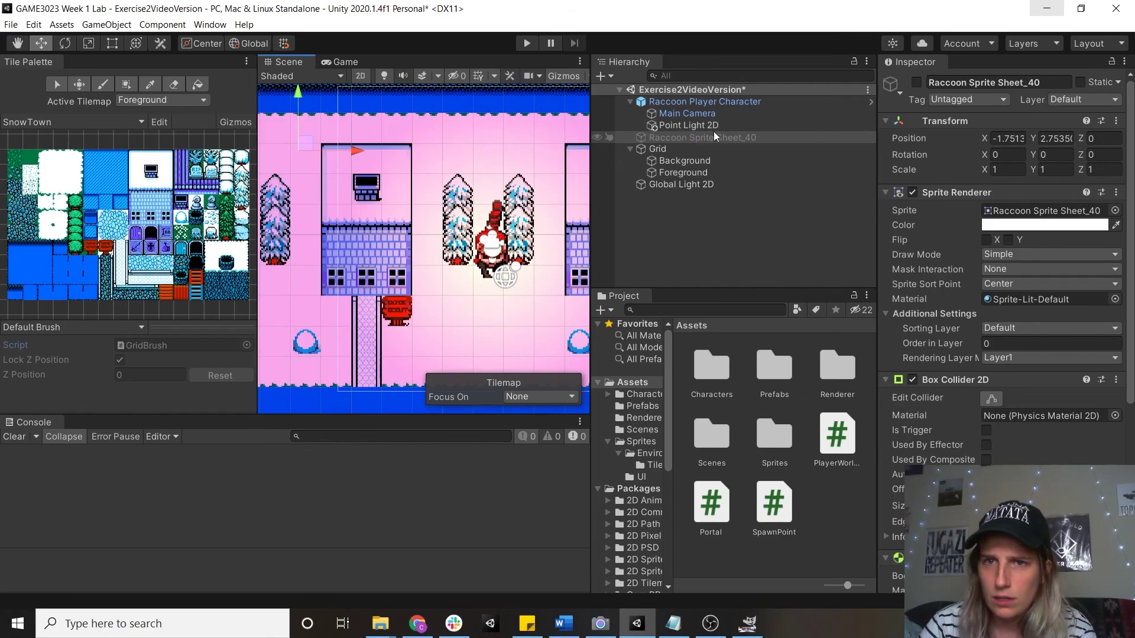
pyautogui.click(916, 83)
pyautogui.moveTo(300, 101); pyautogui.dragTo(300, 300)
pyautogui.moveTo(361, 348); pyautogui.dragTo(537, 350)
pyautogui.moveTo(488, 298); pyautogui.dragTo(489, 288)
pyautogui.scroll(-5, 1046, 409)
pyautogui.scroll(5, 1031, 405)
pyautogui.scroll(-5, 1024, 405)
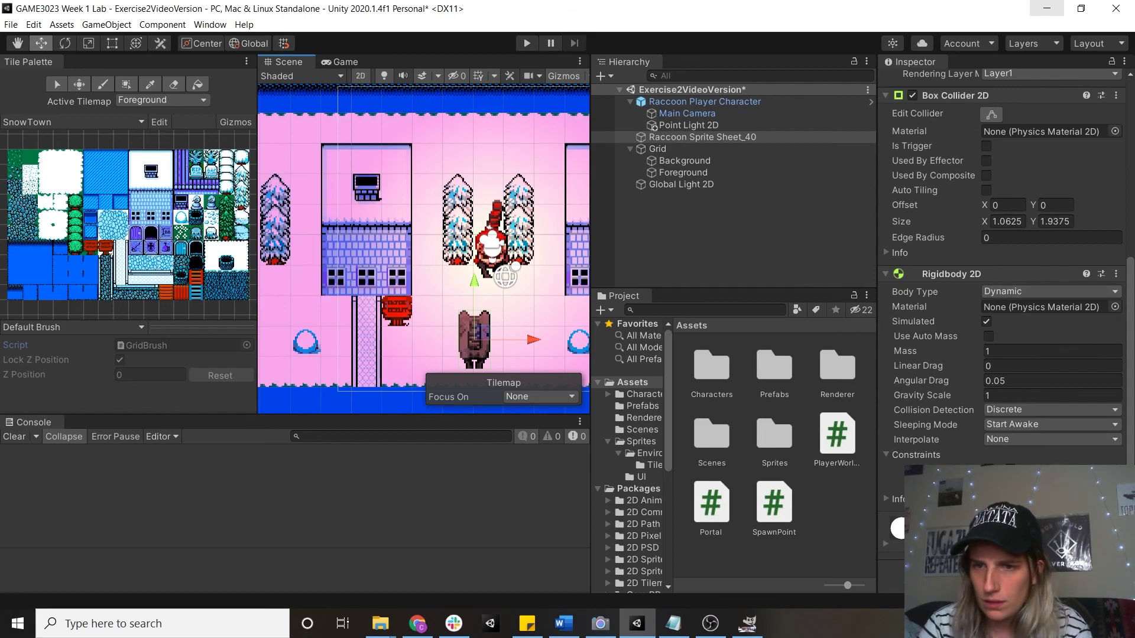
# Set the Raccoon Sprite Sheet_40's Rigidbody 2D body type to Static and add a Shadow Caster 2D component to it.
pyautogui.click(1049, 292)
pyautogui.click(1004, 329)
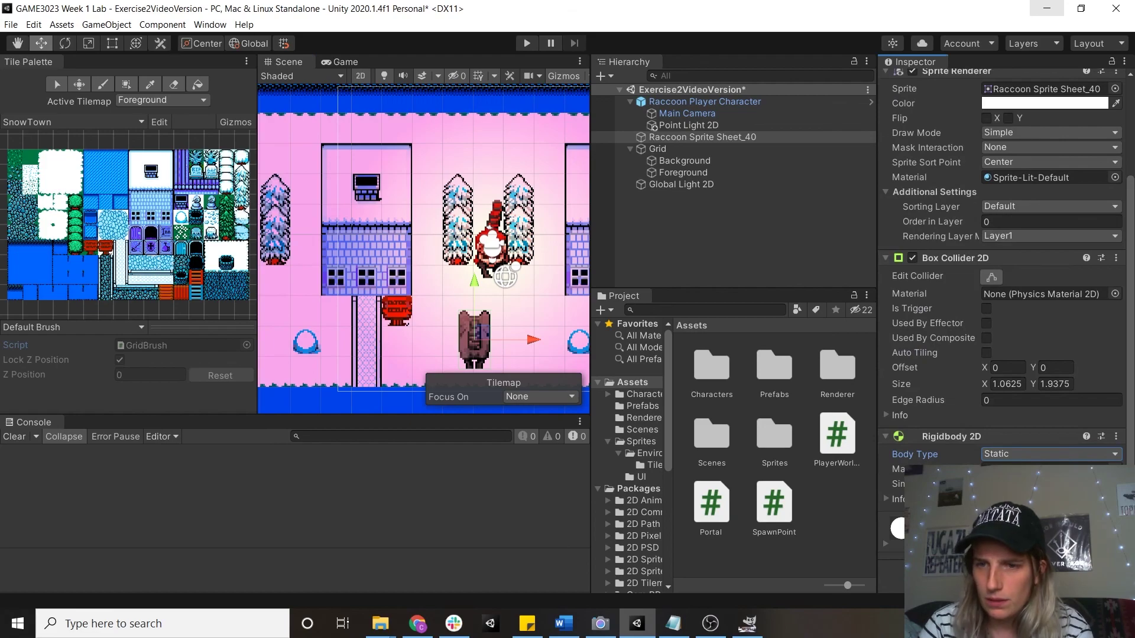
pyautogui.click(1001, 572)
pyautogui.write('shadow')
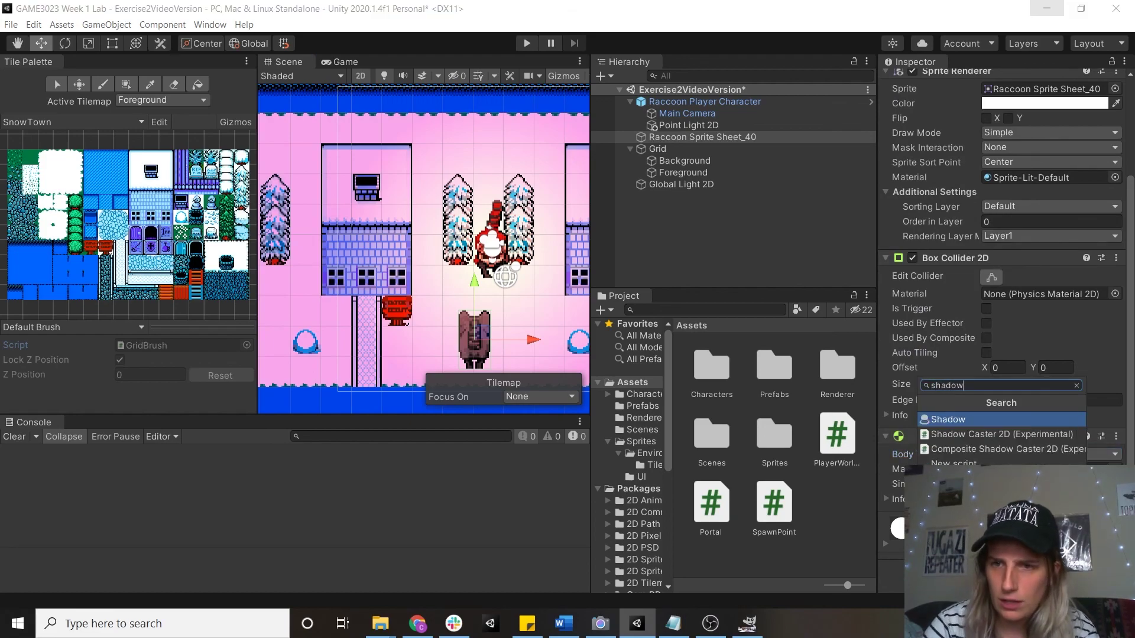
pyautogui.click(1022, 434)
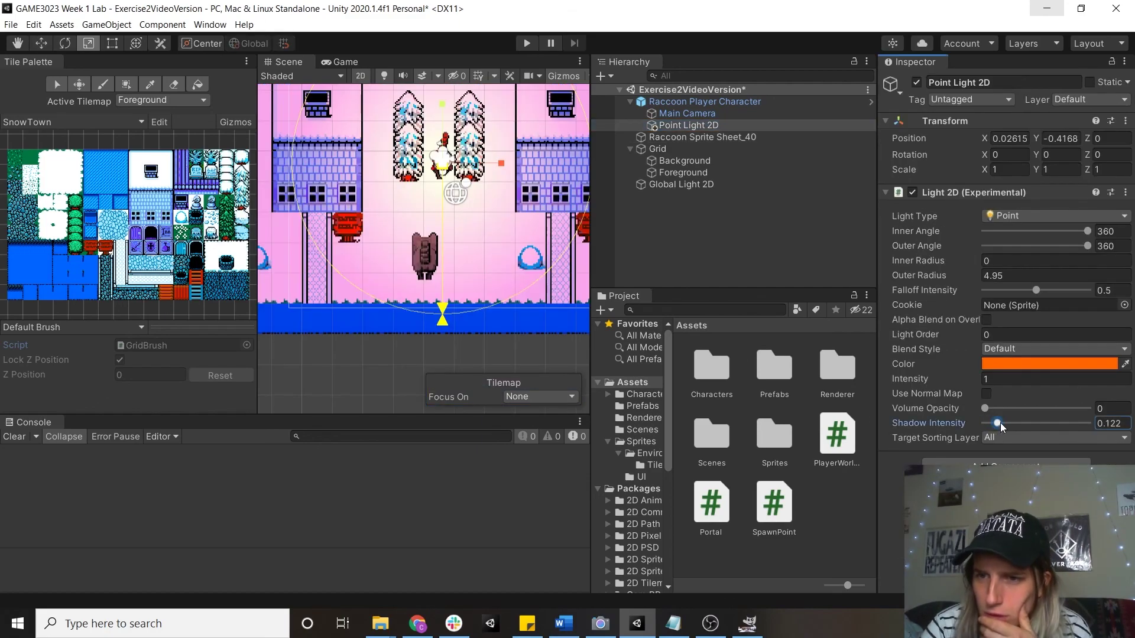
# Set the Point Light 2D's shadow intensity to 0.223 and play-test it by moving the player raccoon down beside the second character.
pyautogui.moveTo(1000, 423)
pyautogui.mouseDown()
pyautogui.moveTo(1092, 426)
pyautogui.moveTo(1015, 424)
pyautogui.mouseUp()
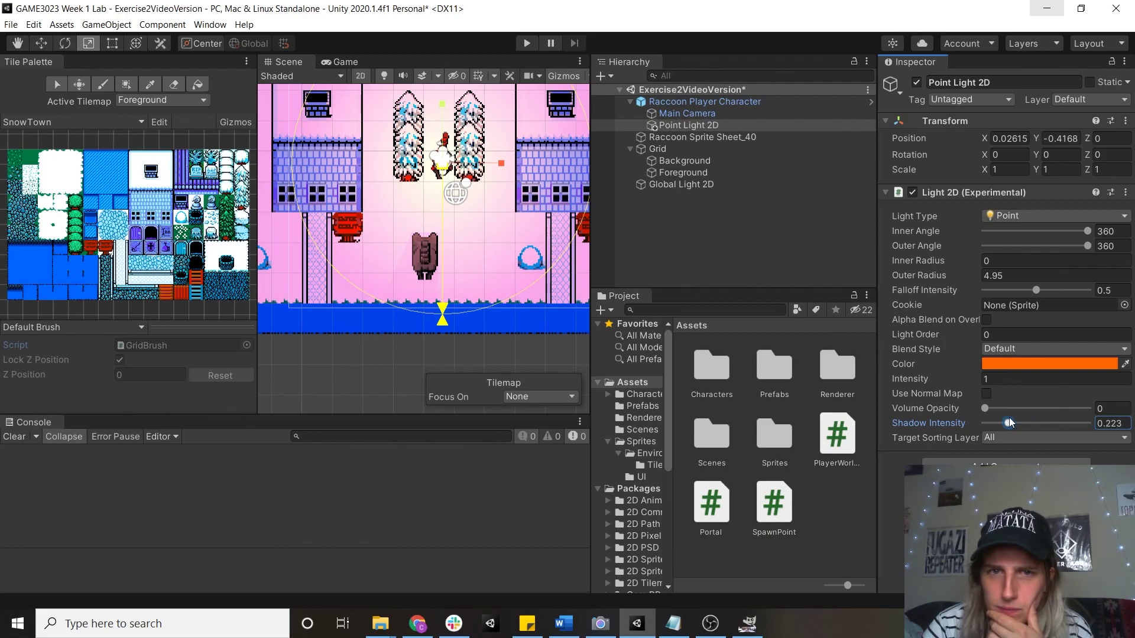
pyautogui.click(524, 43)
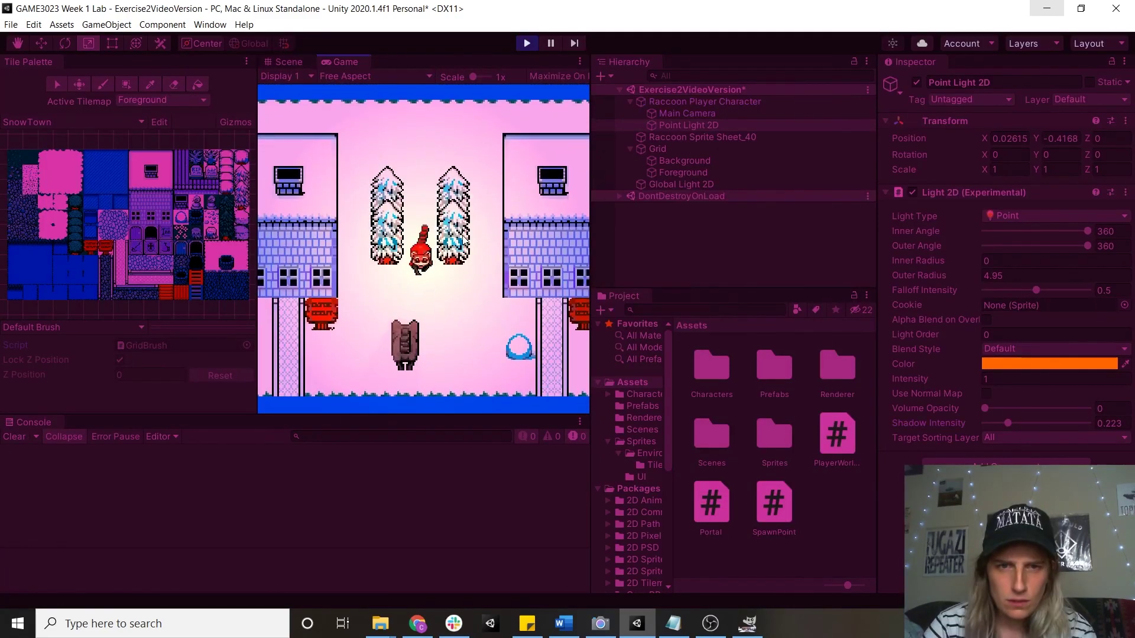
pyautogui.press('d')
pyautogui.press('s')
pyautogui.press('a')
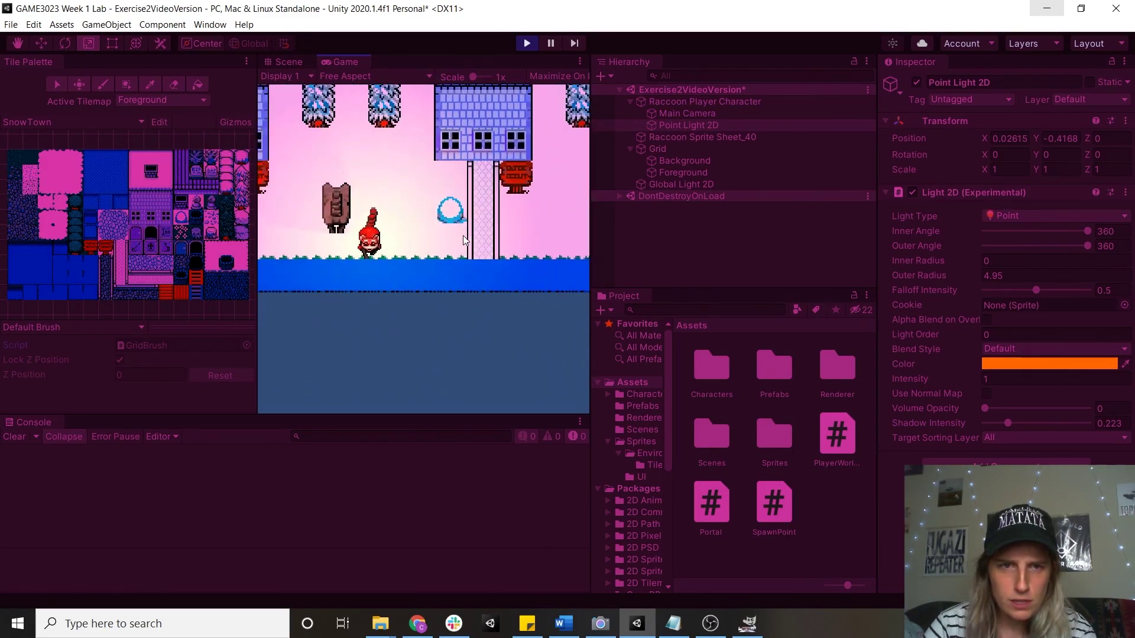
# Walk the raccoon around the second character and up to the upper water edge to check shadows and collisions, ending the play-test.
pyautogui.press('w')
pyautogui.press('w')
pyautogui.press('a')
pyautogui.press('s')
pyautogui.press('d')
pyautogui.press('w')
pyautogui.press('a')
pyautogui.press('w')
pyautogui.press('s')
pyautogui.press('d')
pyautogui.press('w')
pyautogui.press('w')
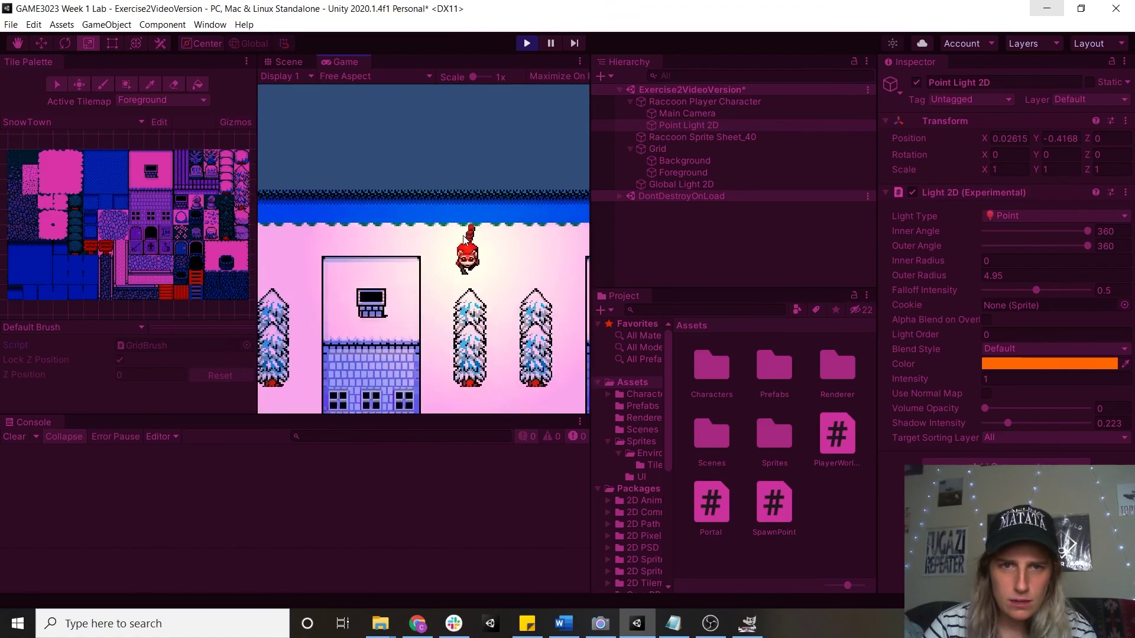
pyautogui.press('w')
pyautogui.click(527, 43)
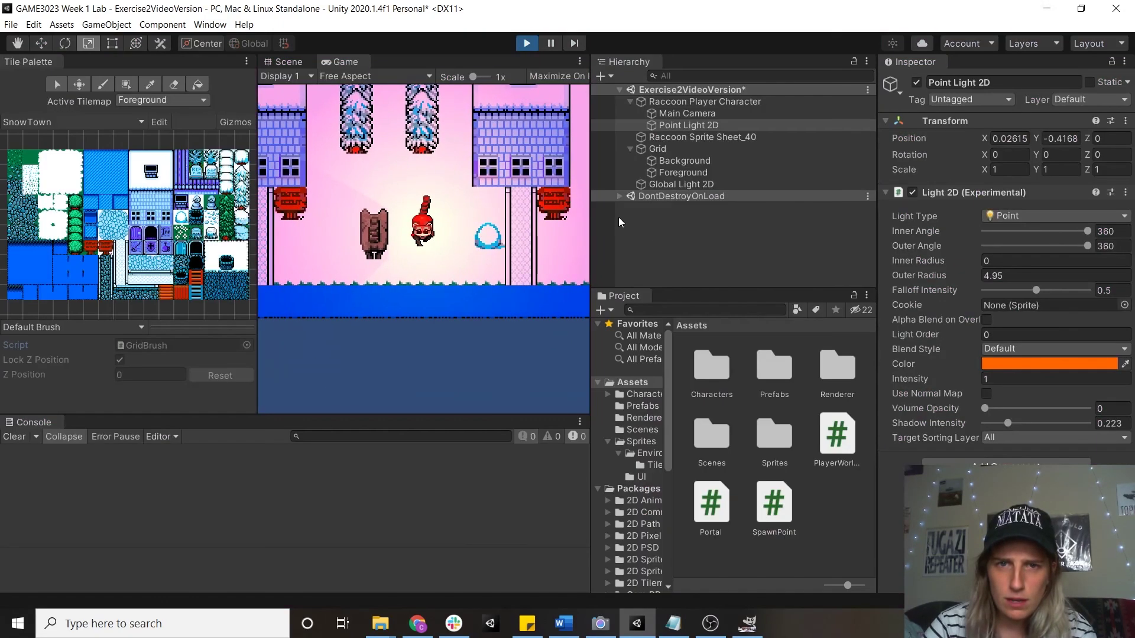
# Reshape the Raccoon Player Character's Box Collider 2D to fit its lower body, with a Y offset of about -0.47.
pyautogui.click(687, 102)
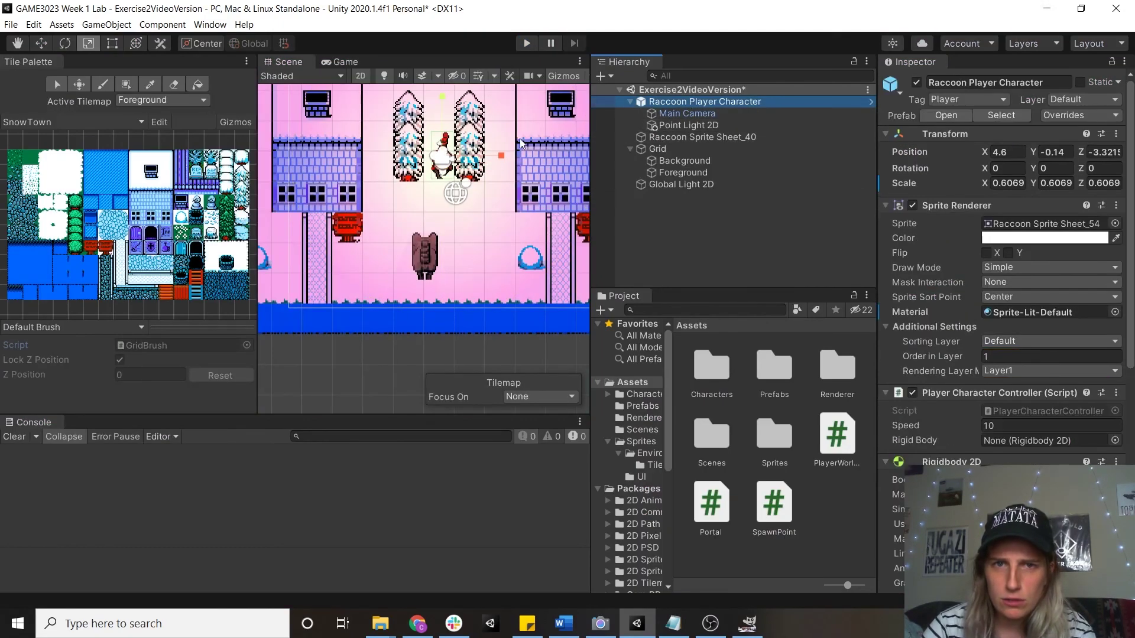
pyautogui.scroll(-6, 1002, 345)
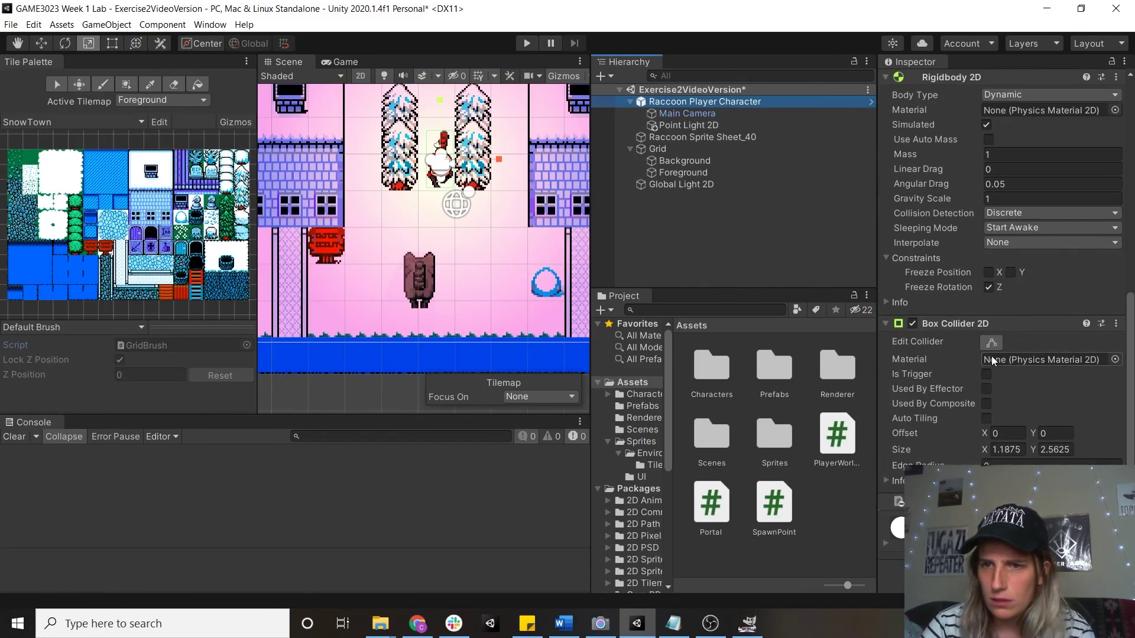
pyautogui.click(991, 344)
pyautogui.scroll(5, 446, 118)
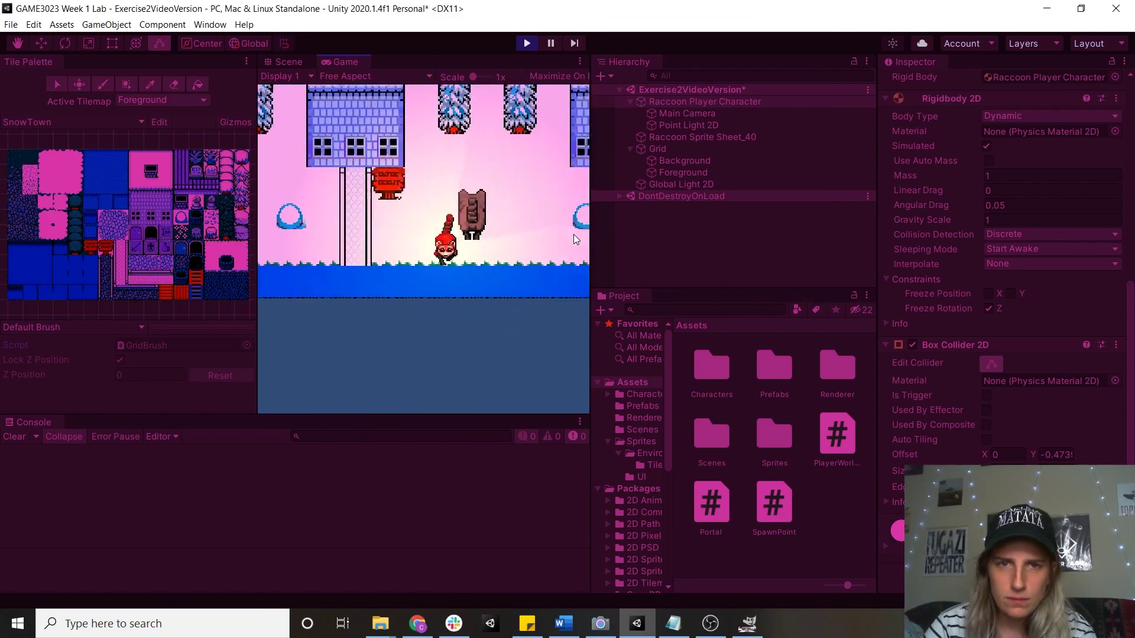
# Play-test the reshaped collider by moving the raccoon past the second character to the town's lower-right water corner.
pyautogui.press('w')
pyautogui.press('d')
pyautogui.press('s')
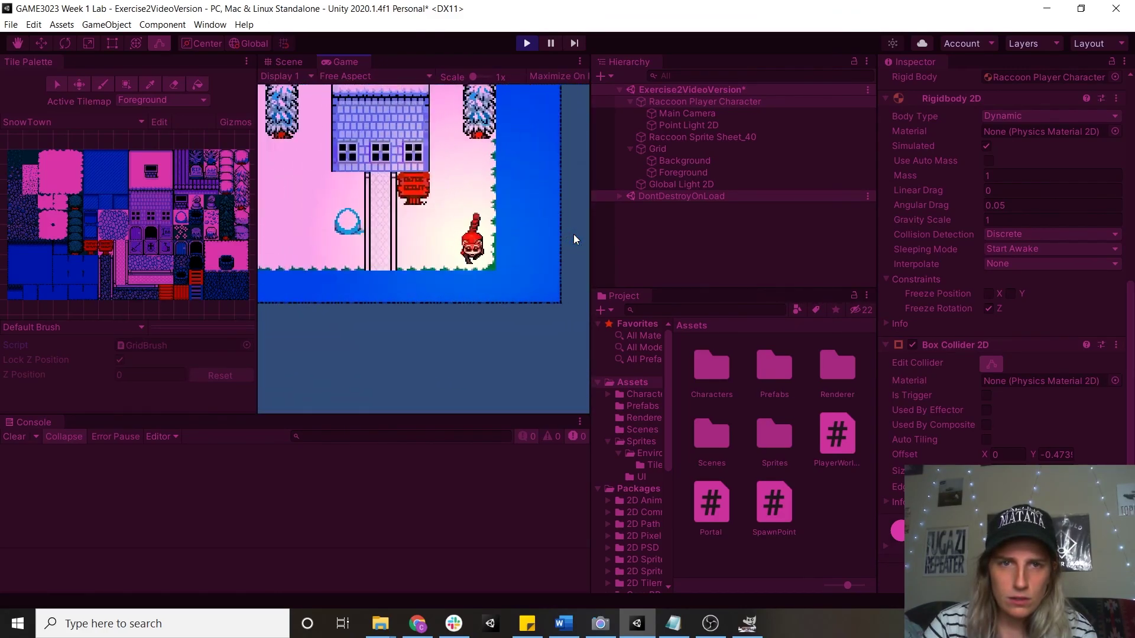